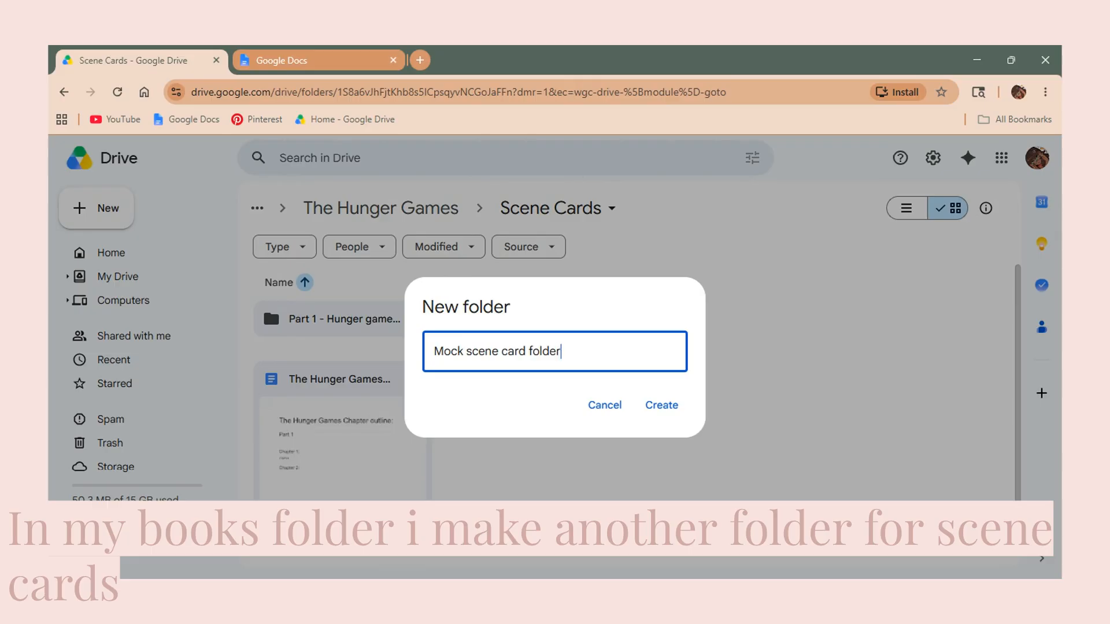
# - Create the new folder "Mock scene card folder" inside Scene Cards and open it
pyautogui.click(662, 407)
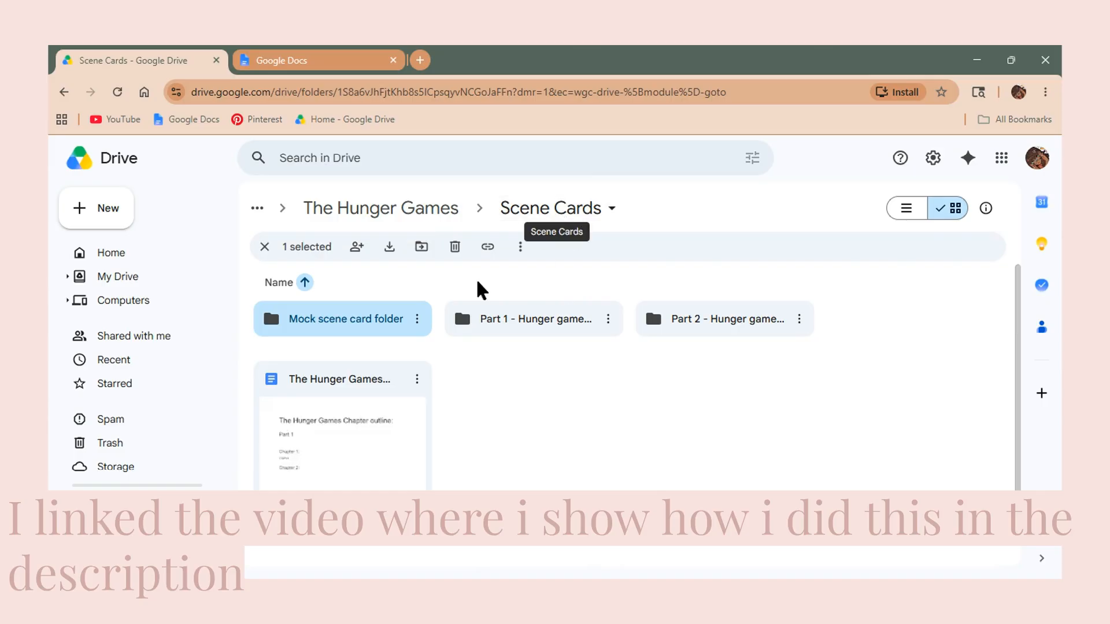
pyautogui.doubleClick(375, 322)
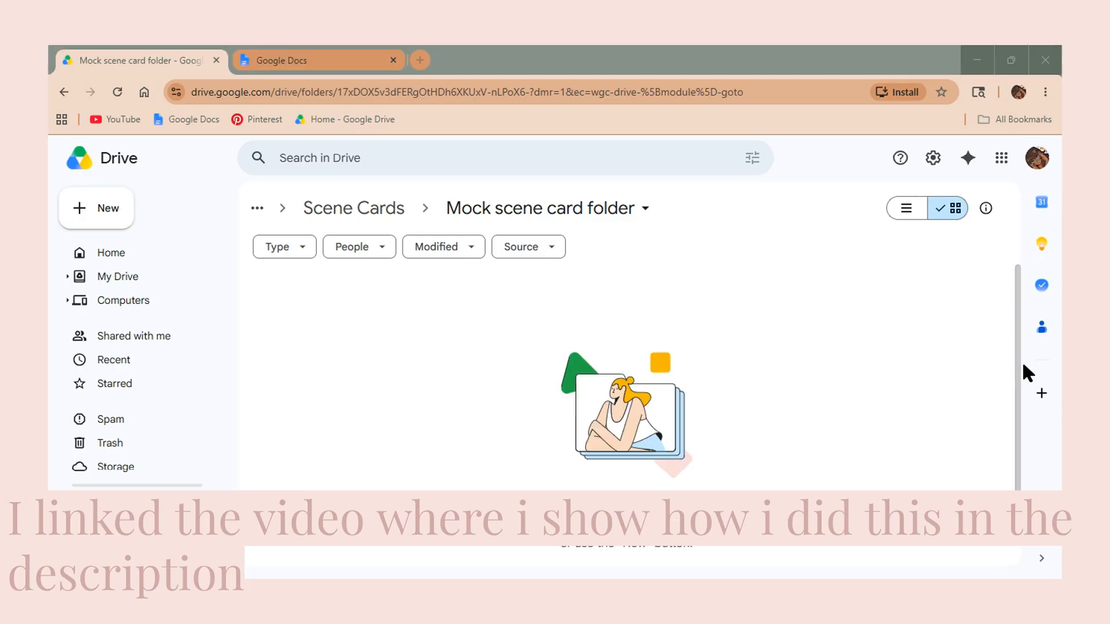
pyautogui.click(408, 421)
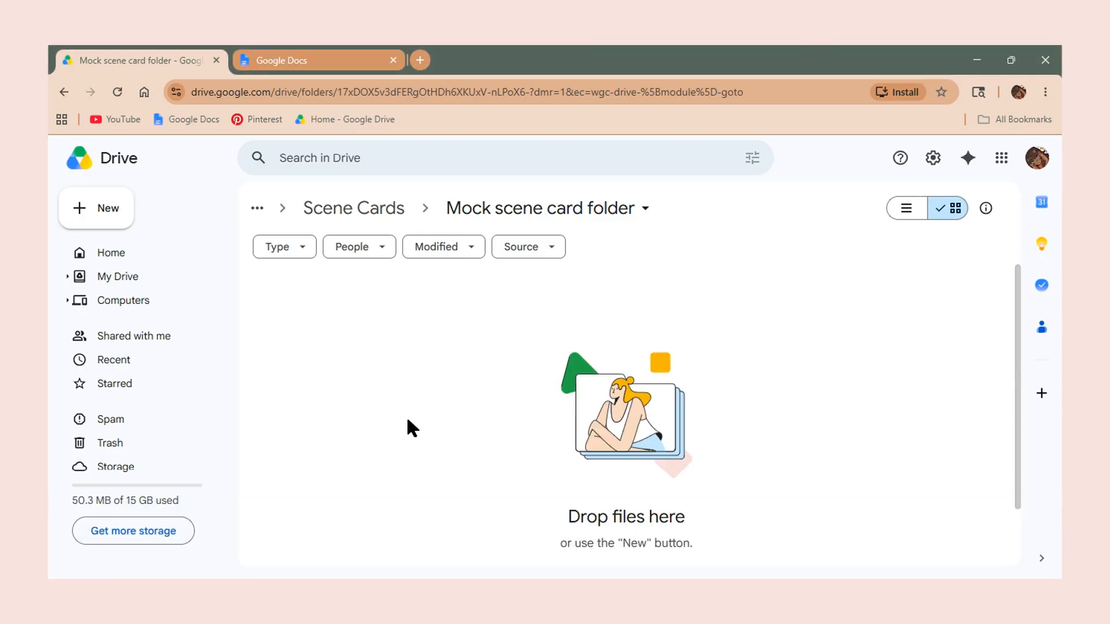
# - Create a blank Google Docs document in the open folder and close the old Google Docs tab
pyautogui.rightClick(408, 420)
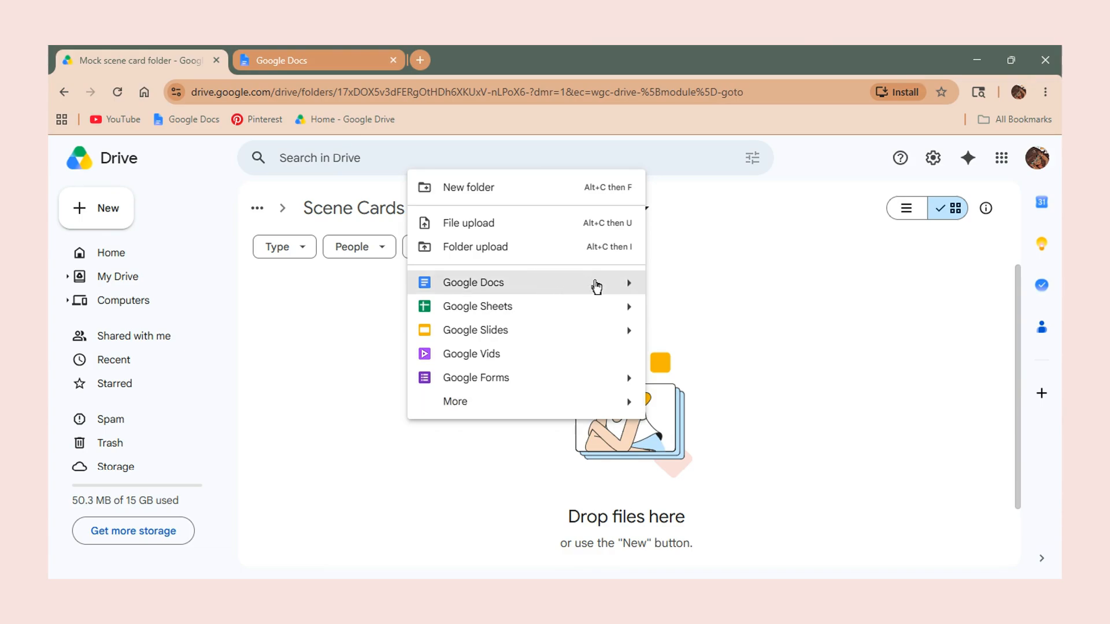
pyautogui.click(619, 286)
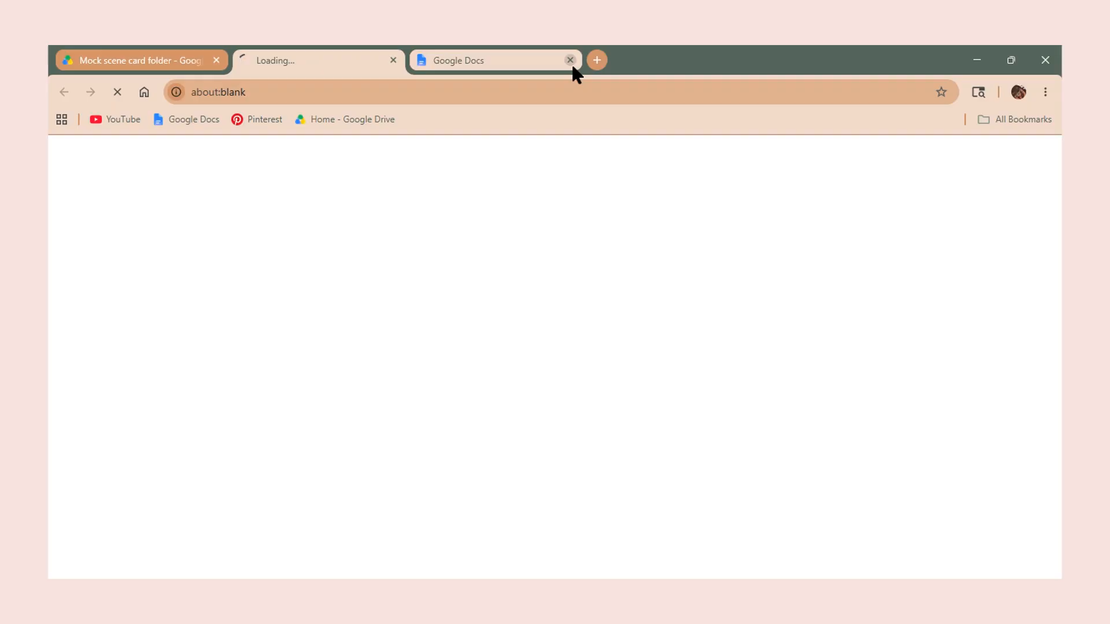
pyautogui.click(570, 60)
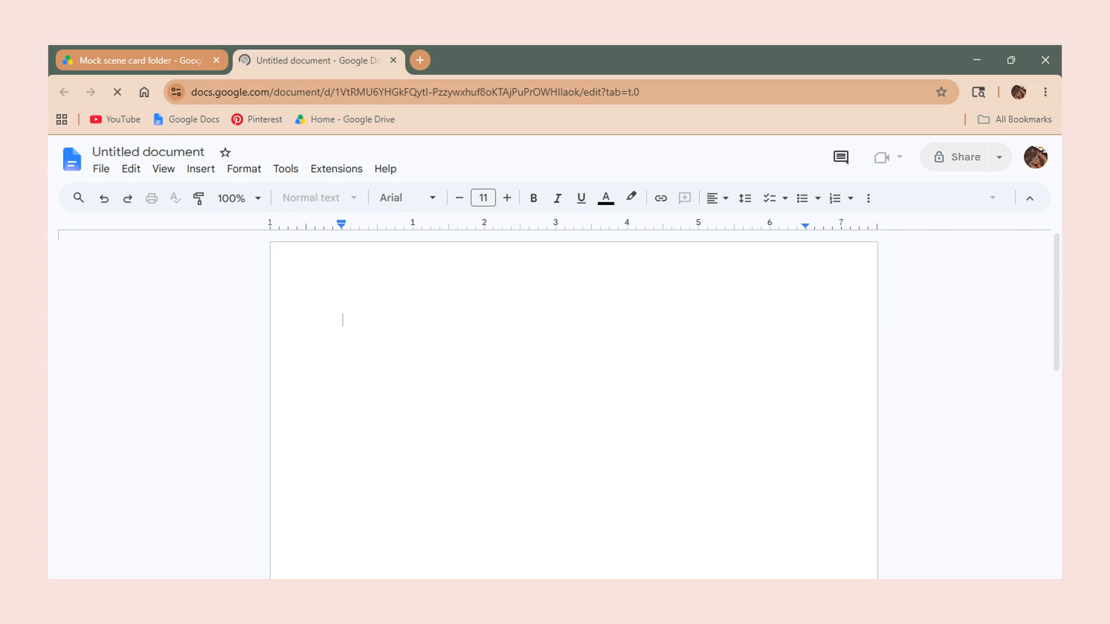
# - Write "Chapter 1: Sage" as the first line of the document
pyautogui.write('S')
pyautogui.press('BackSpace')
pyautogui.write('Chapter 1: ')
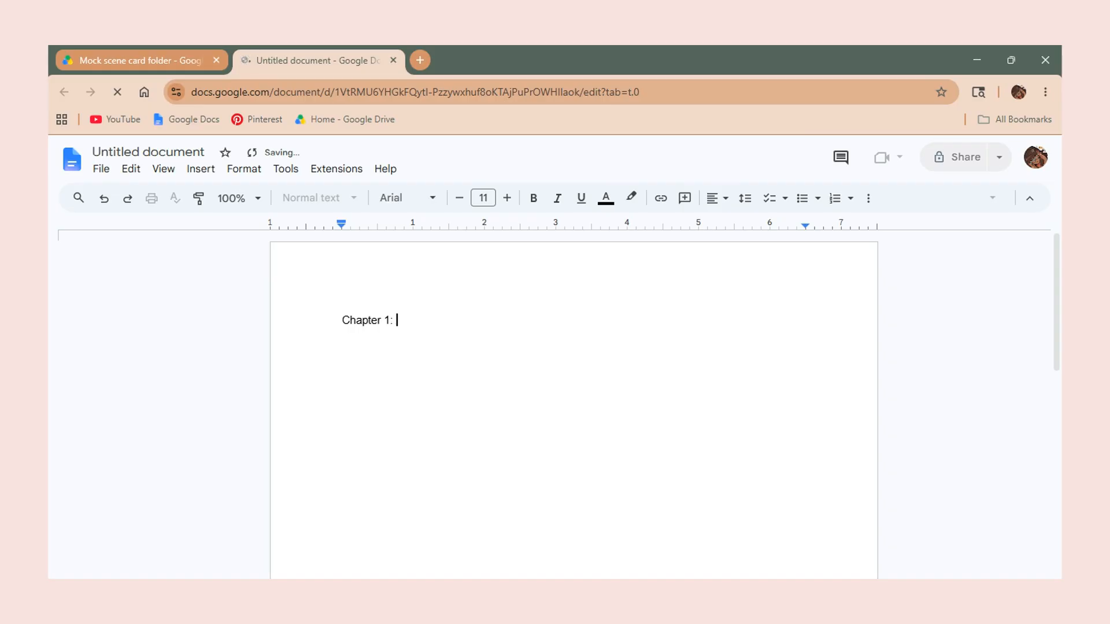
pyautogui.write('Sage')
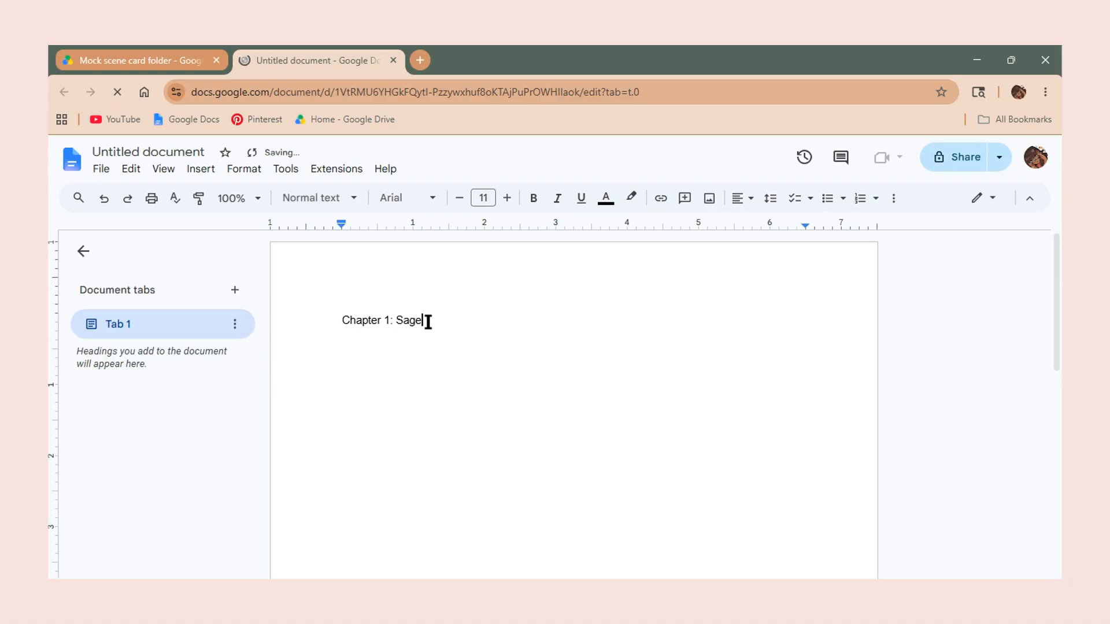
# - Apply the Title style to the "Chapter 1: Sage" line
pyautogui.moveTo(424, 327); pyautogui.dragTo(302, 327)
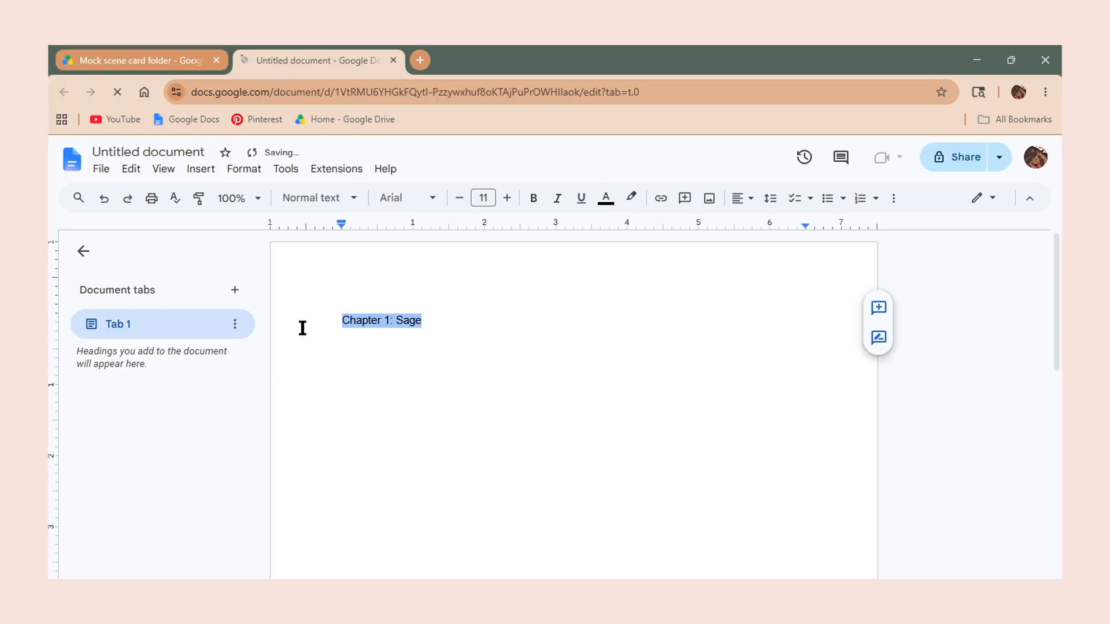
pyautogui.click(347, 201)
pyautogui.moveTo(379, 289)
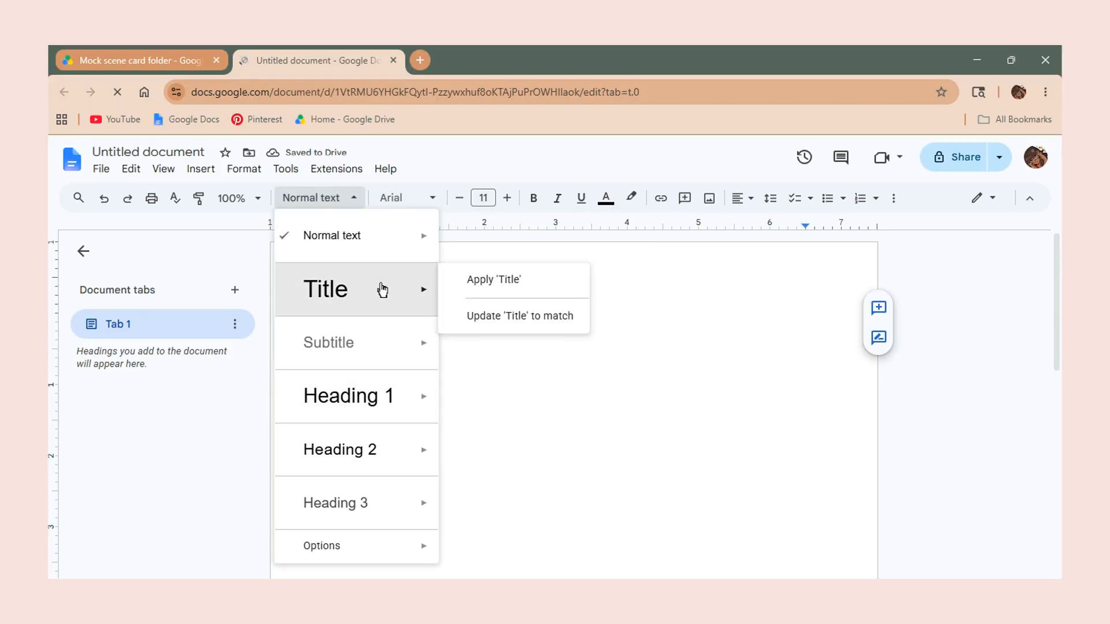
pyautogui.click(384, 289)
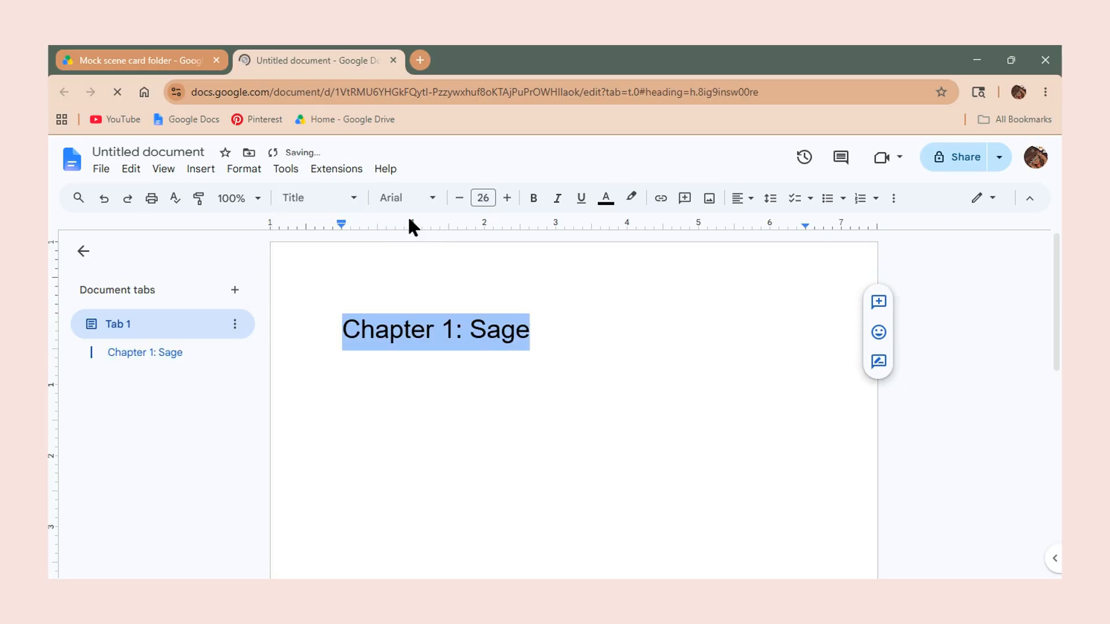
# - Add Noto Sans JP to the document's fonts and use it for the selected chapter title
pyautogui.click(419, 203)
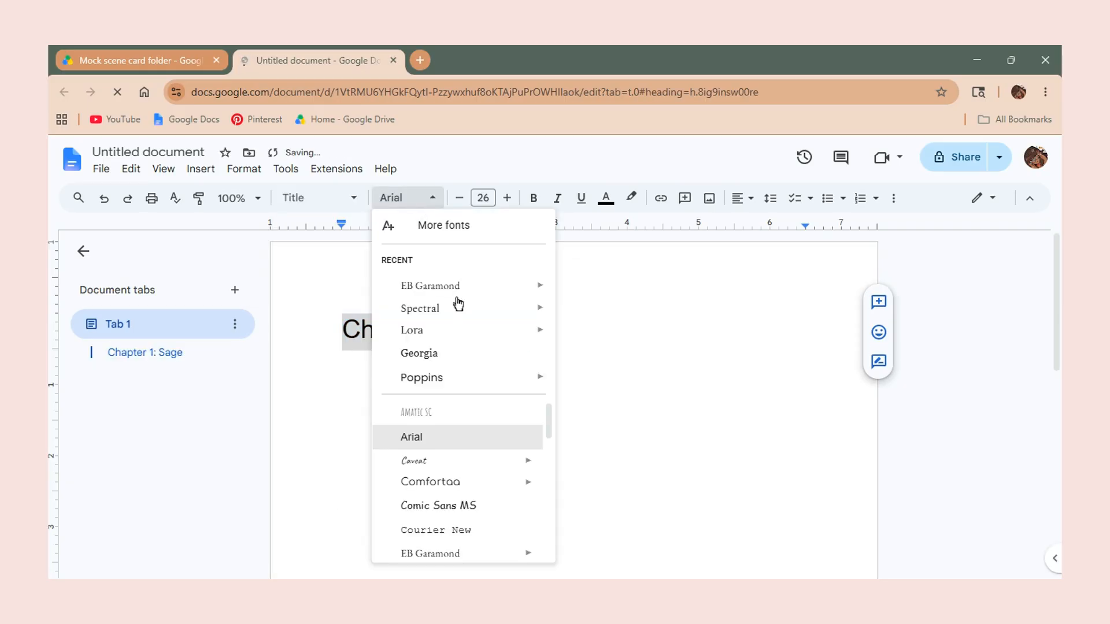
pyautogui.moveTo(449, 313)
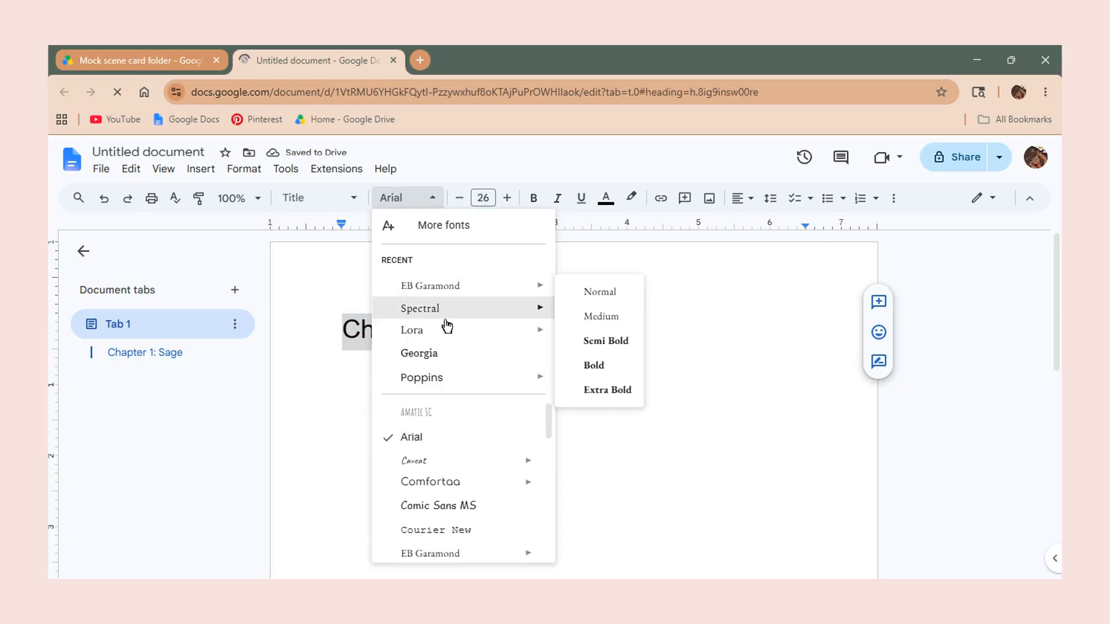
pyautogui.click(443, 225)
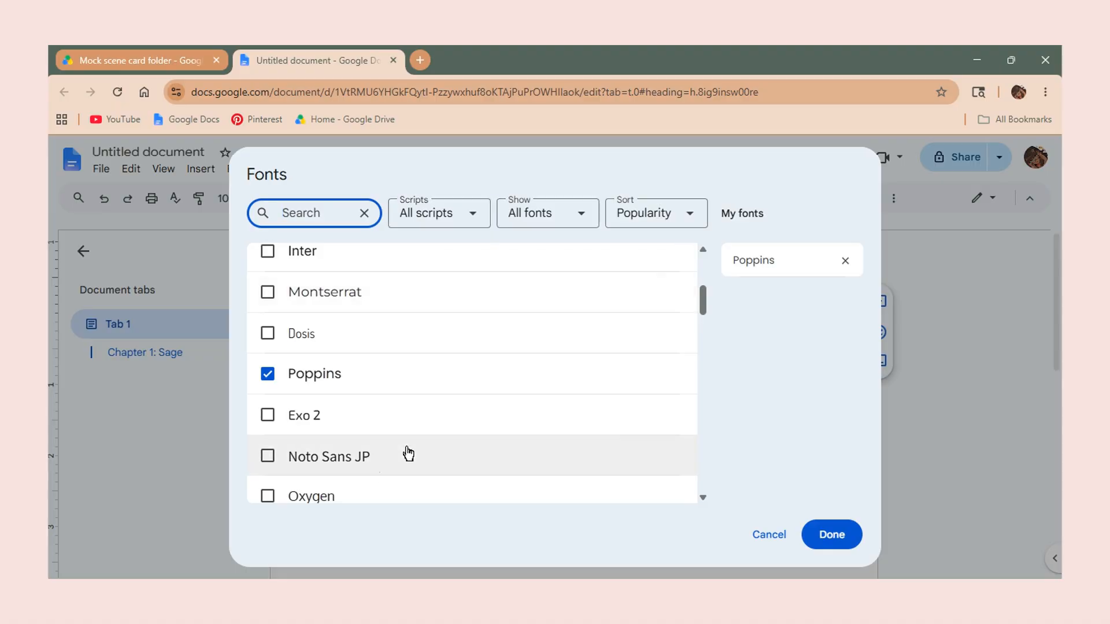
pyautogui.click(406, 454)
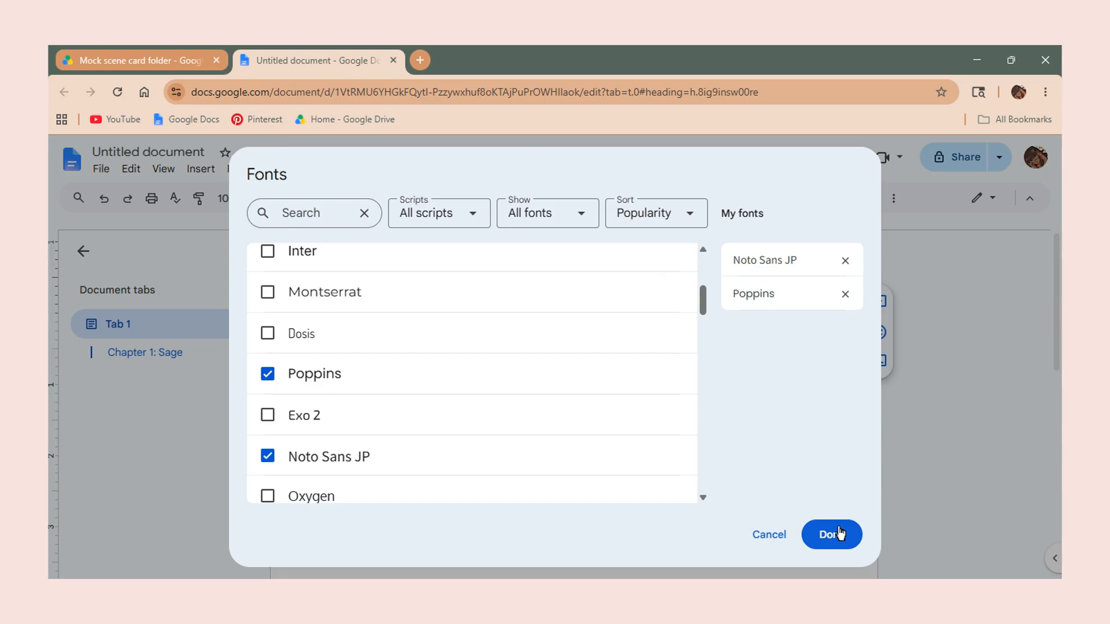
pyautogui.click(833, 534)
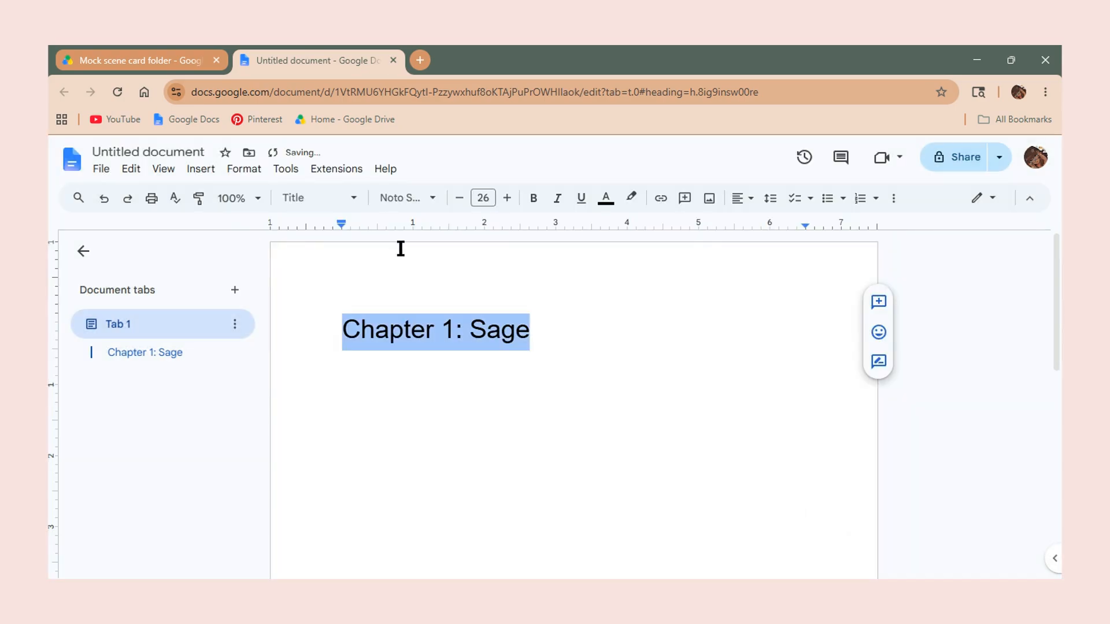
# - Make the chapter title bold and place the cursor at its end
pyautogui.click(418, 207)
pyautogui.moveTo(538, 349)
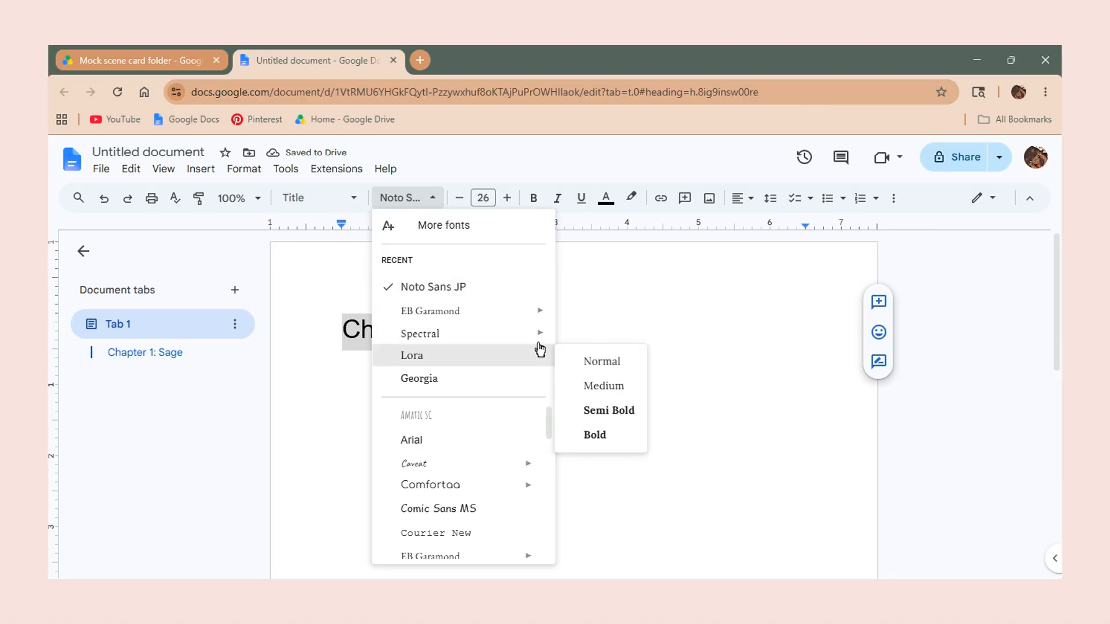
pyautogui.click(533, 200)
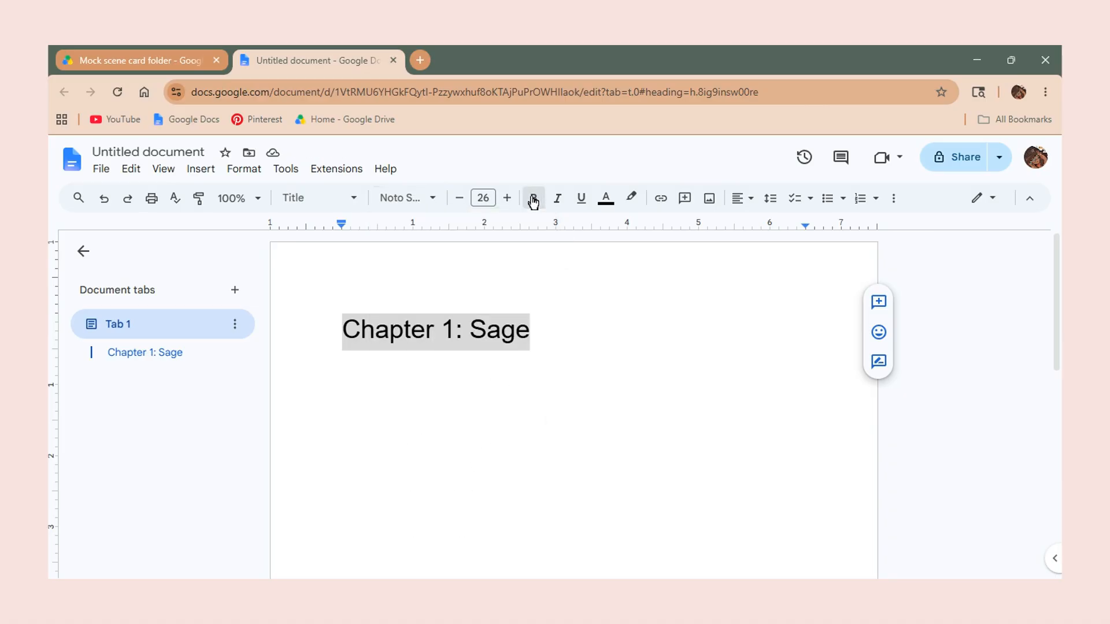
pyautogui.click(533, 200)
pyautogui.click(580, 338)
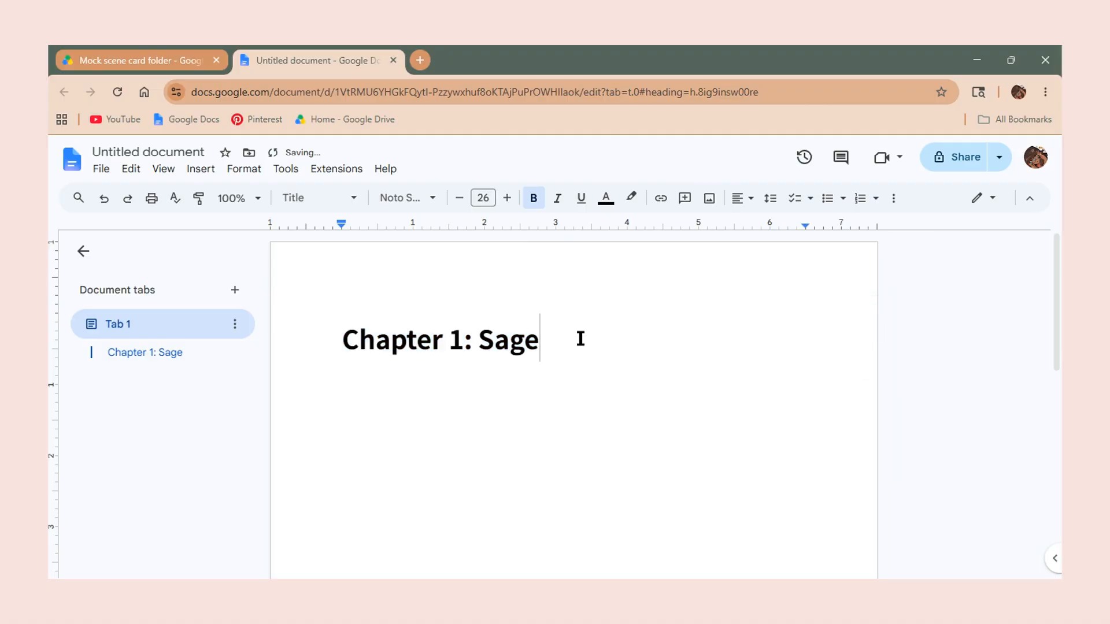
# - Start a line below the title in bold Noto Sans JP, size 14, with placeholder text "hhh"
pyautogui.press('Return')
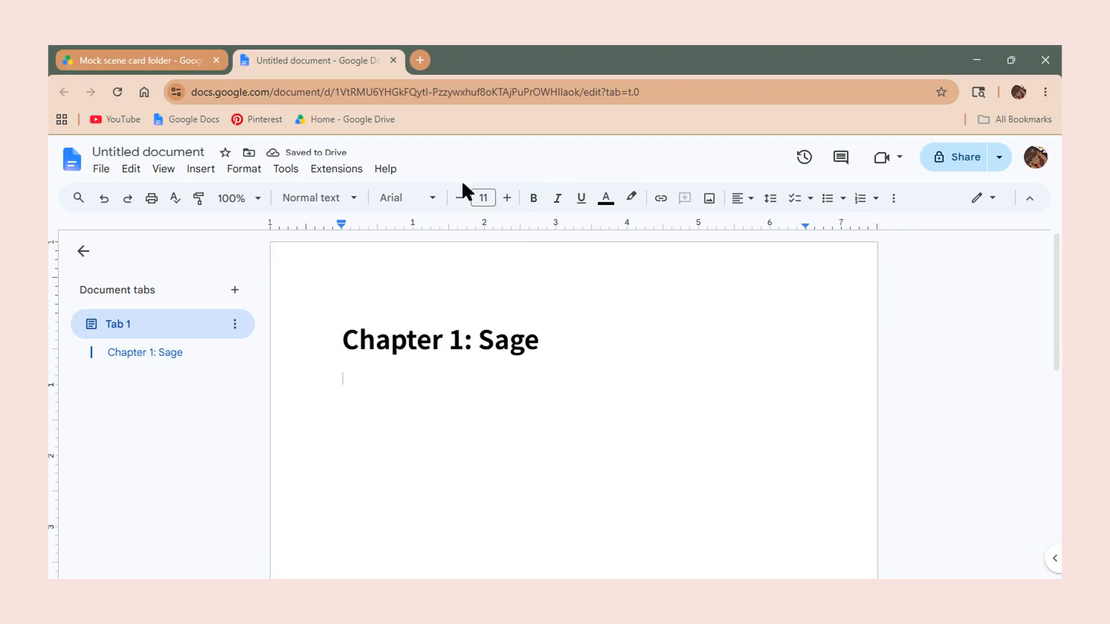
pyautogui.click(411, 200)
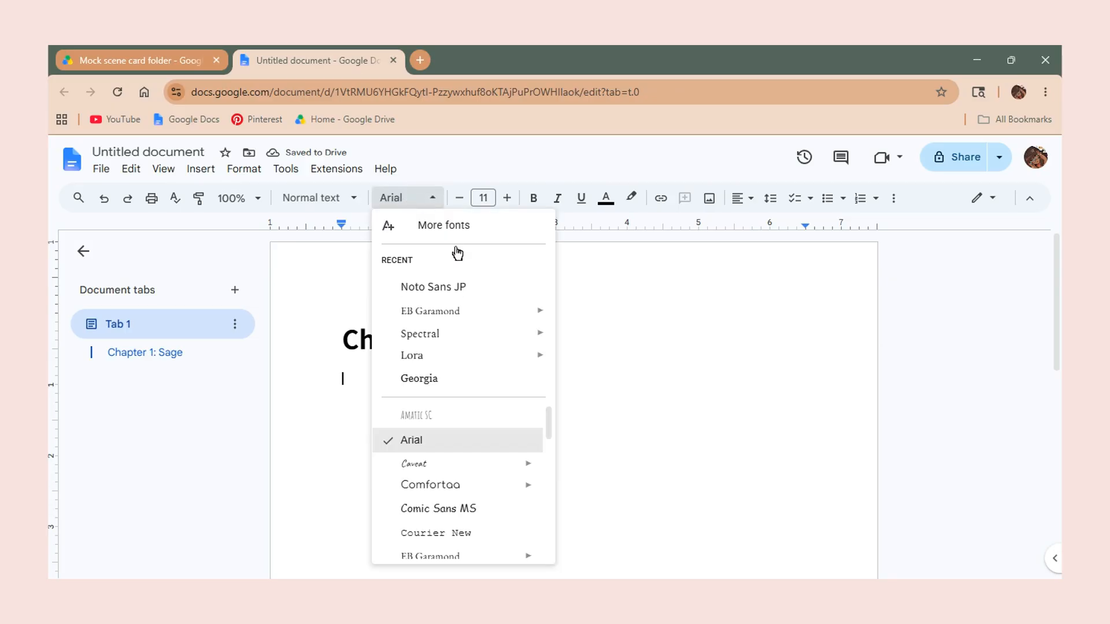
pyautogui.click(461, 289)
pyautogui.click(536, 201)
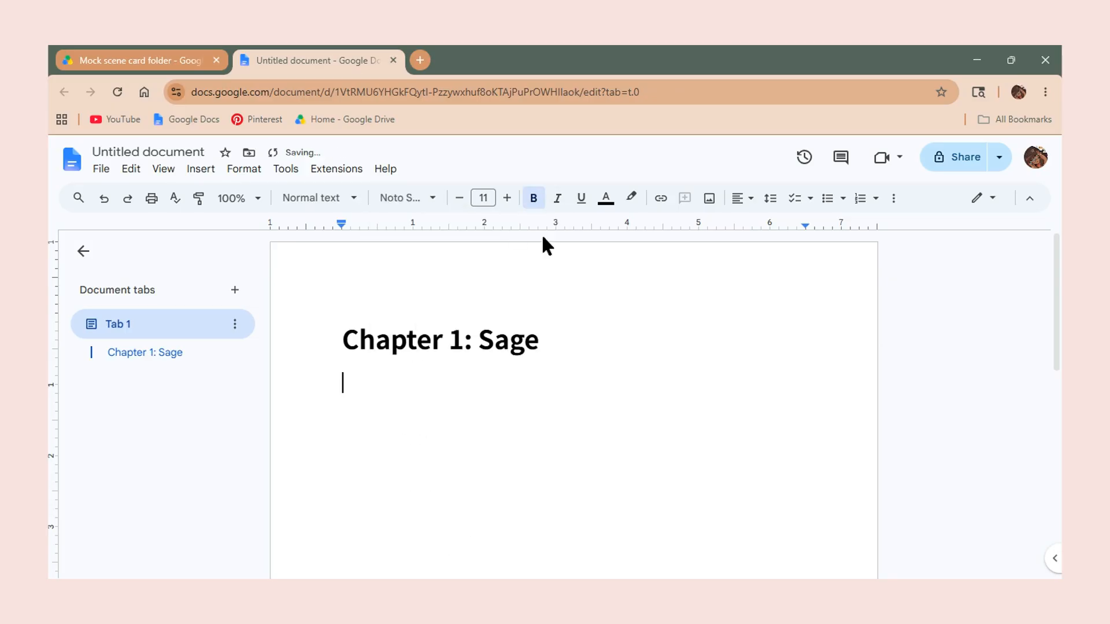
pyautogui.click(507, 204)
pyautogui.write('hhh')
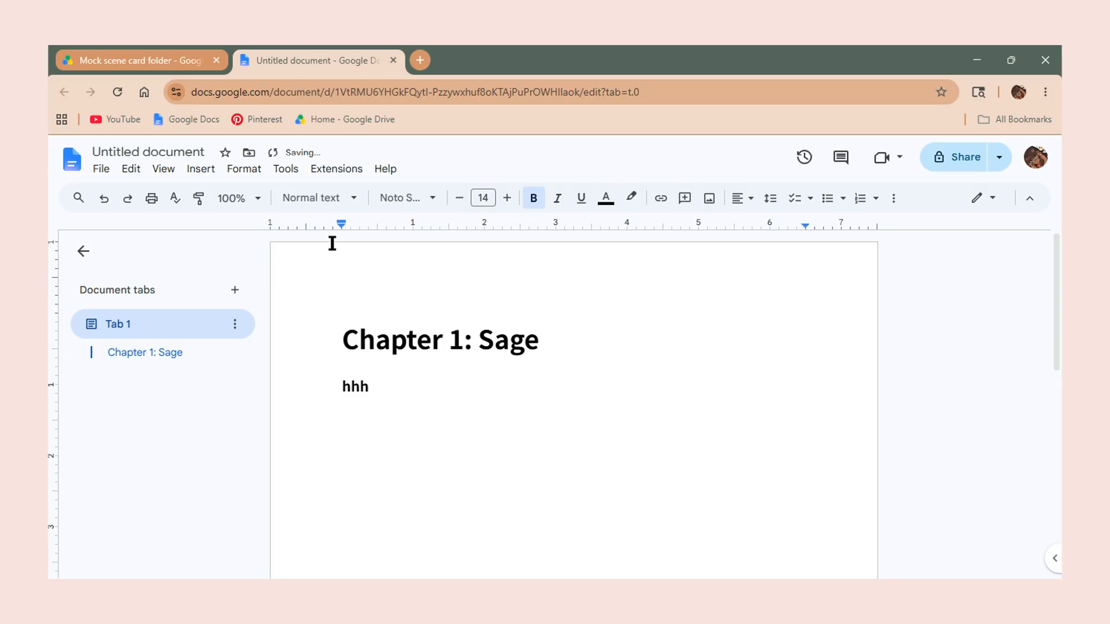
# - Update the Normal text style to match the formatting of the placeholder line
pyautogui.click(318, 198)
pyautogui.moveTo(384, 257)
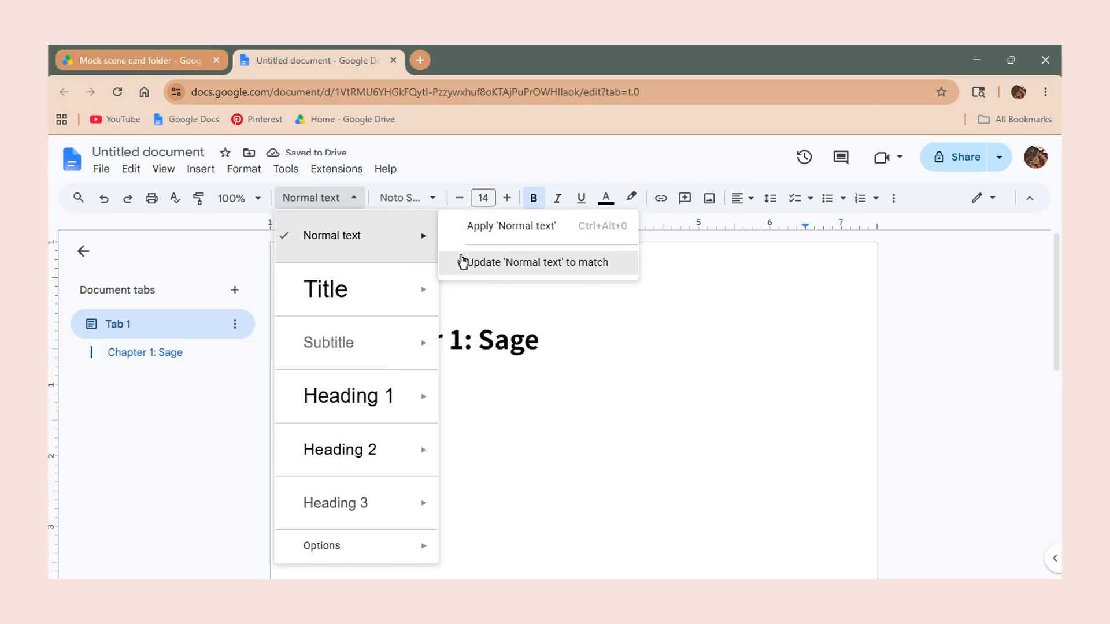
pyautogui.click(485, 269)
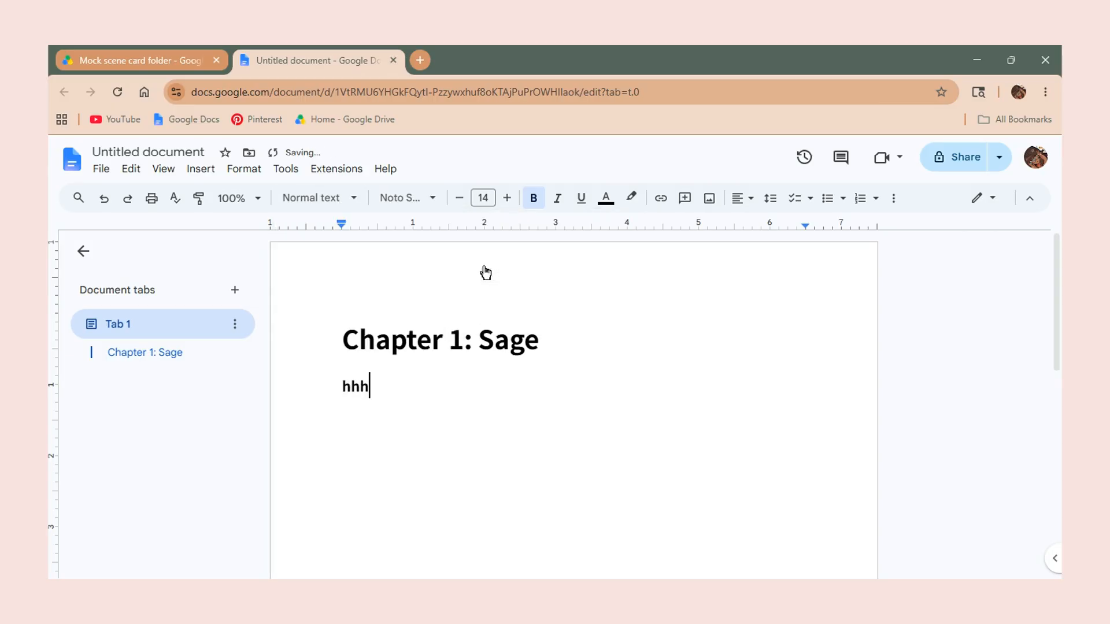
pyautogui.click(348, 200)
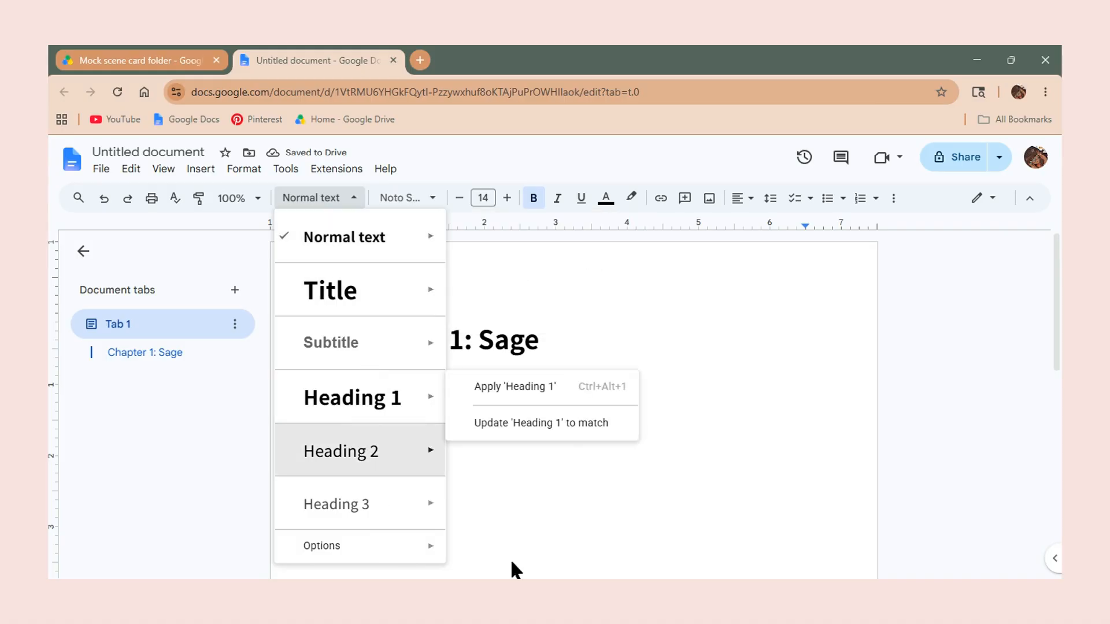
pyautogui.click(520, 334)
# - Replace the placeholder text with "Basic information:" and start a new line below it
pyautogui.click(443, 396)
pyautogui.press('BackSpace')
pyautogui.press('BackSpace')
pyautogui.press('BackSpace')
pyautogui.write('B')
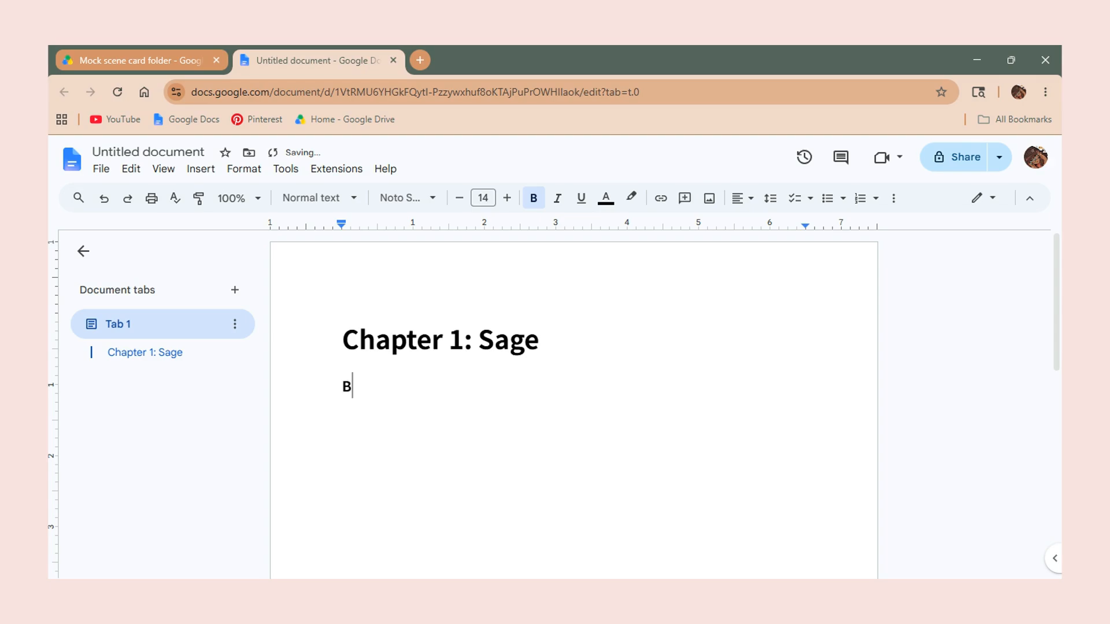
pyautogui.write('asic informatin')
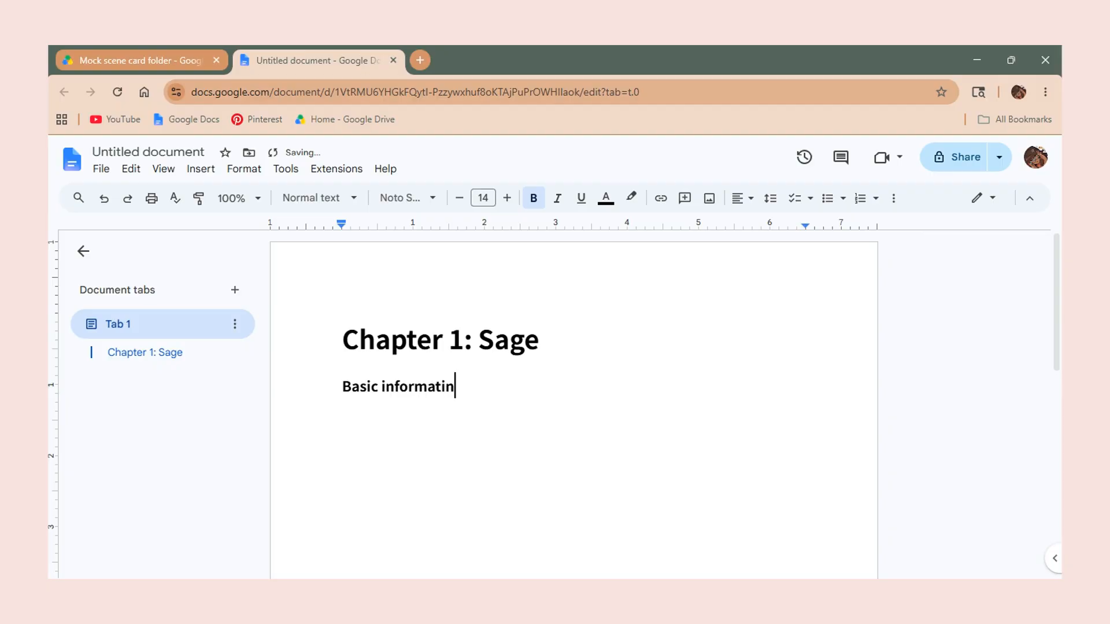
pyautogui.press('BackSpace')
pyautogui.write('on:')
pyautogui.press('Return')
# - Apply the Heading 1 style to "Basic information:" and place the cursor on the empty line below
pyautogui.moveTo(478, 386); pyautogui.dragTo(299, 387)
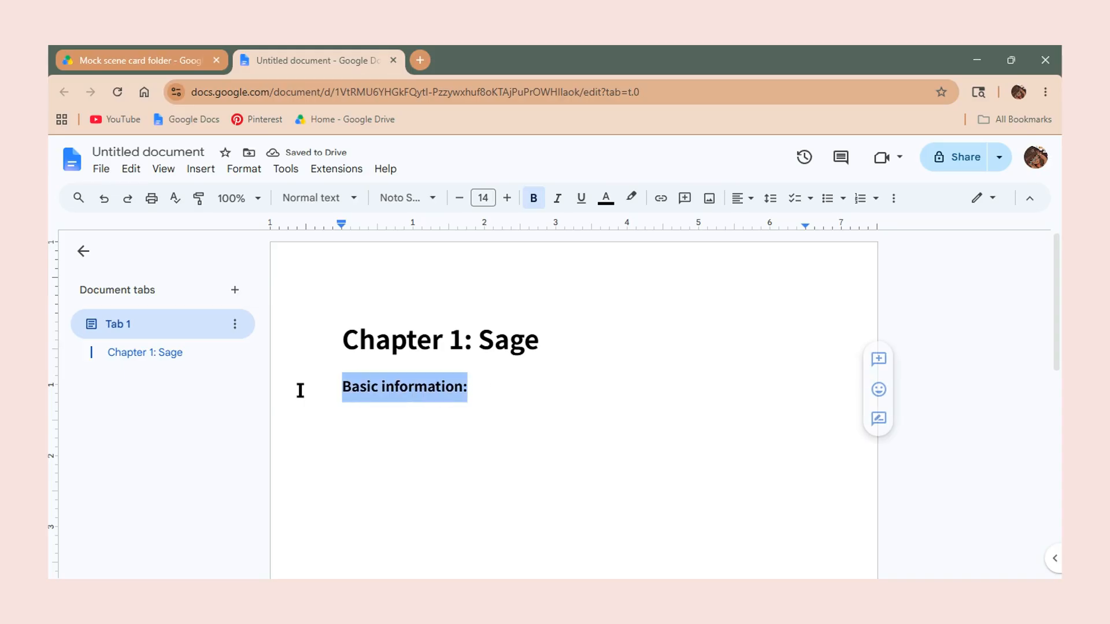
pyautogui.click(352, 201)
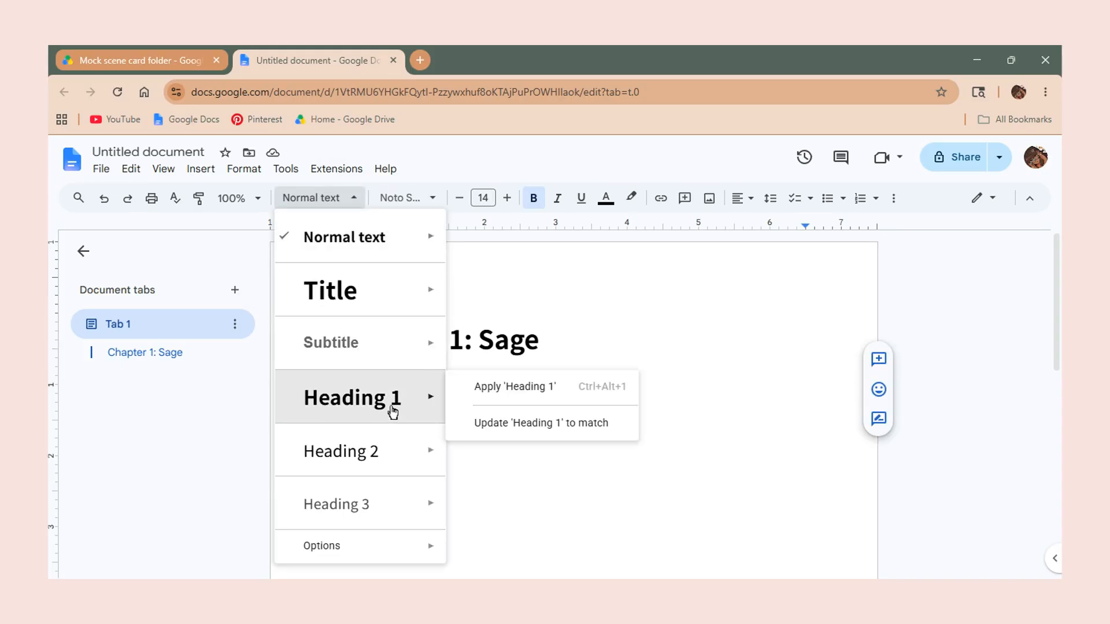
pyautogui.click(463, 410)
pyautogui.doubleClick(516, 494)
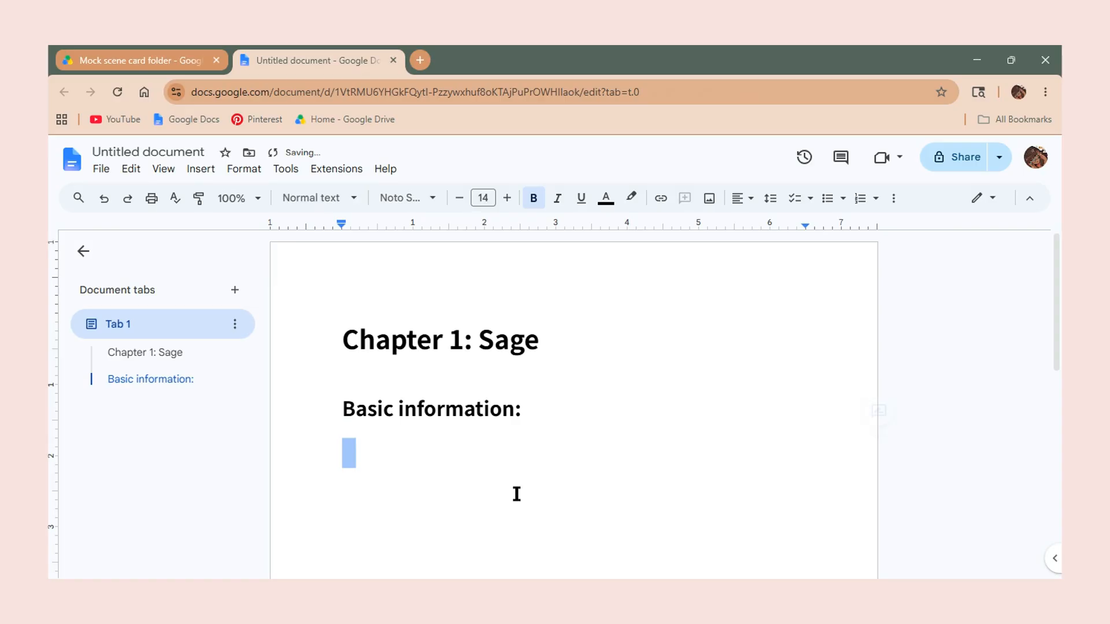
pyautogui.click(516, 494)
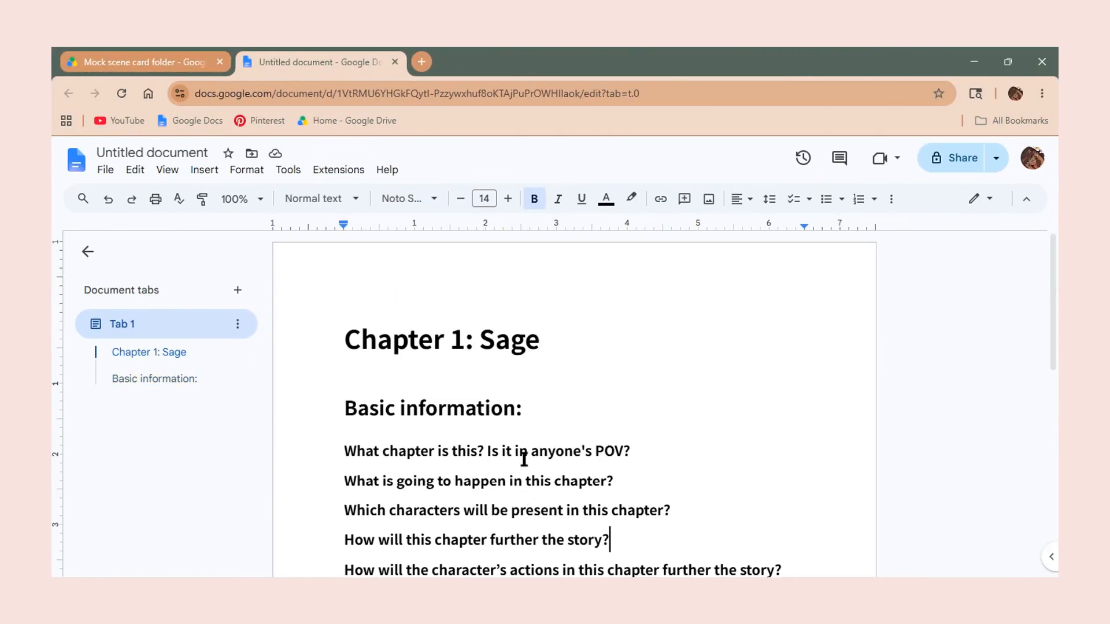
# - Add a new line after the last question about the character's actions and set it to Heading 1
pyautogui.scroll(-4, 524, 460)
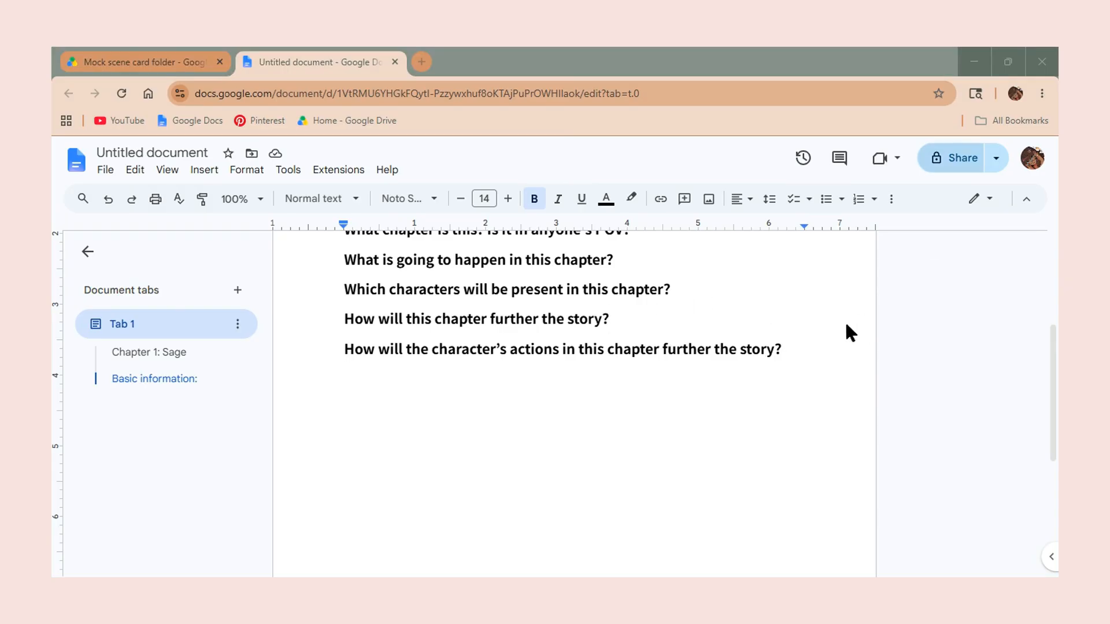
pyautogui.click(804, 367)
pyautogui.press('Return')
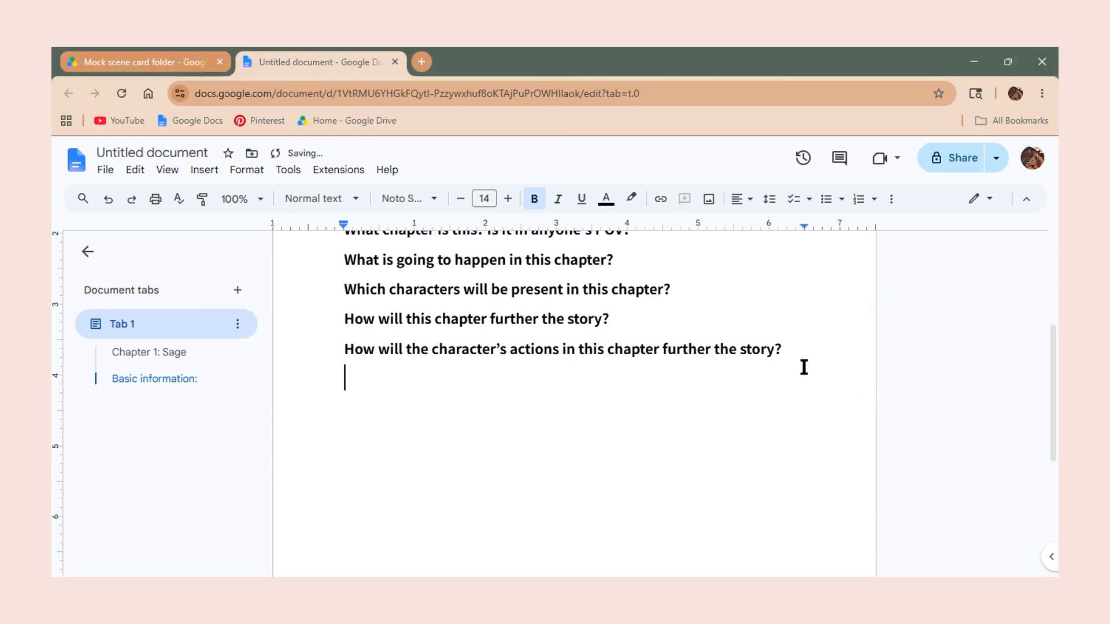
pyautogui.click(327, 199)
pyautogui.click(361, 411)
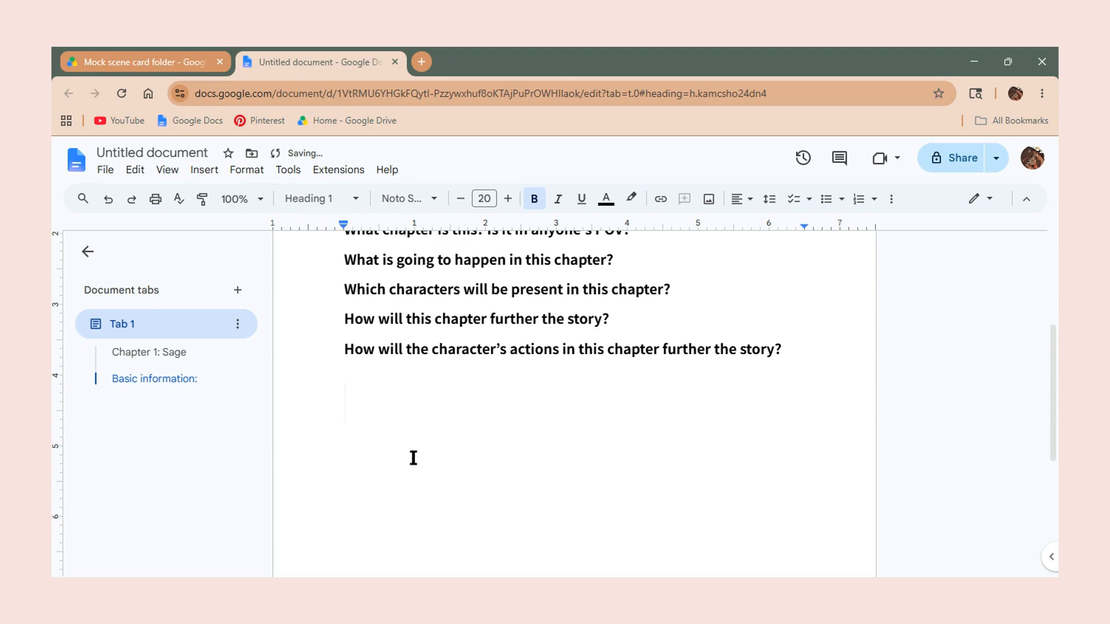
# - Enter the heading "Rising action:" below the Basic information questions and start a new line under it
pyautogui.write('Risin')
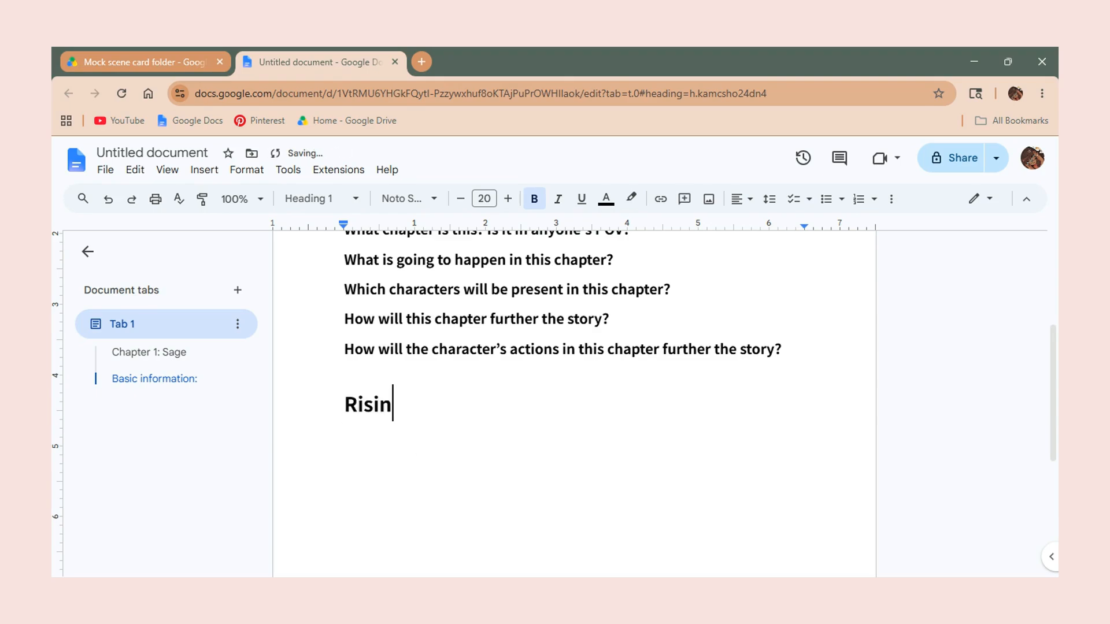
pyautogui.write('g action')
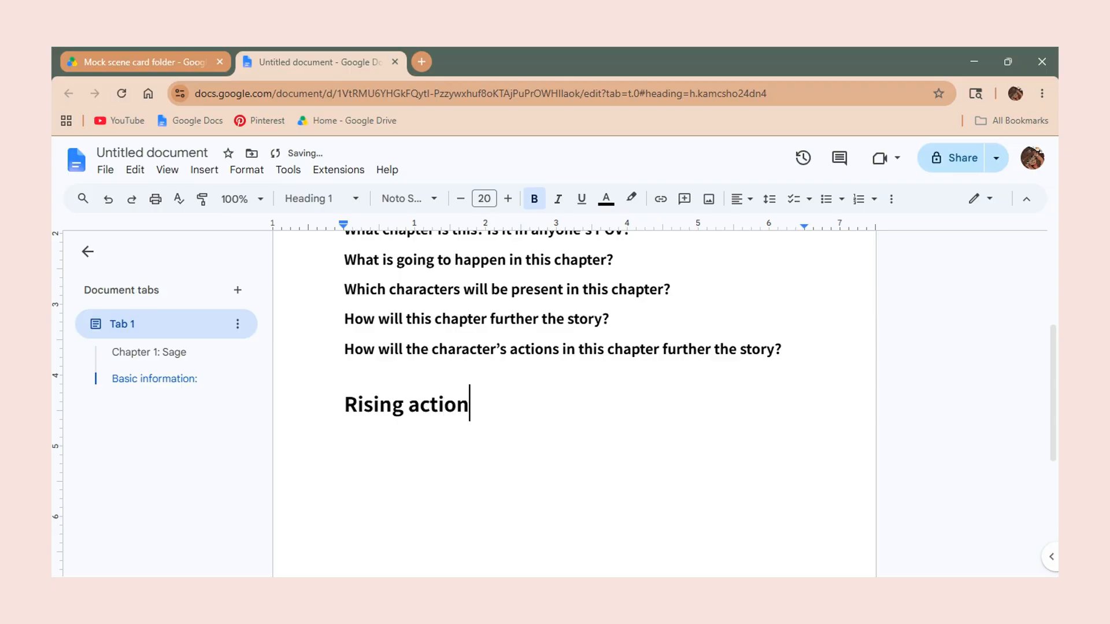
pyautogui.write(':')
pyautogui.press('Return')
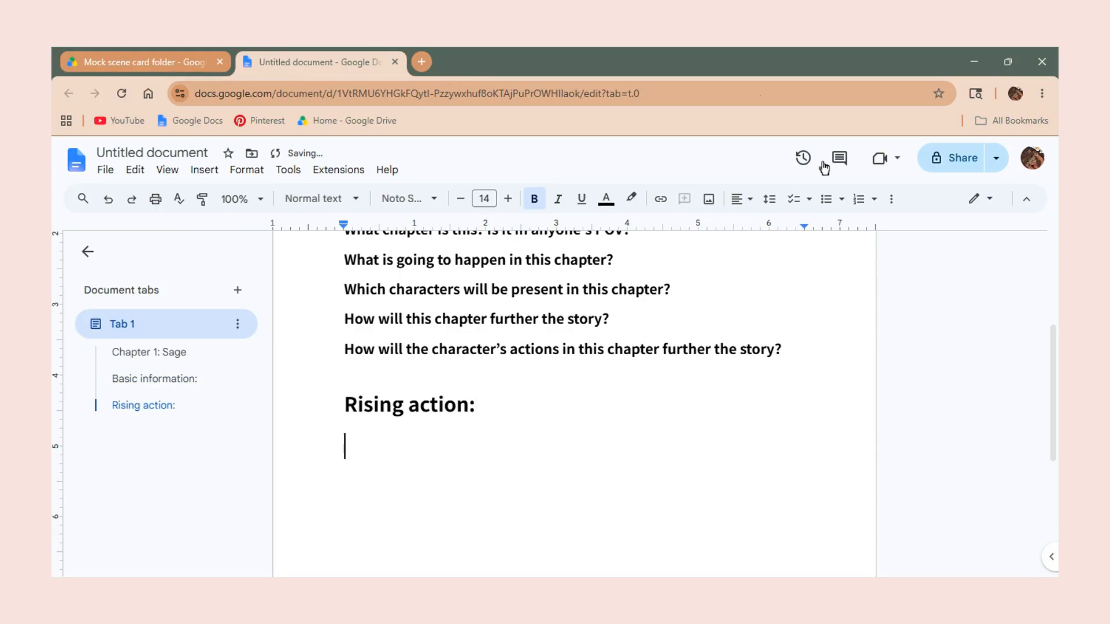
pyautogui.click(882, 118)
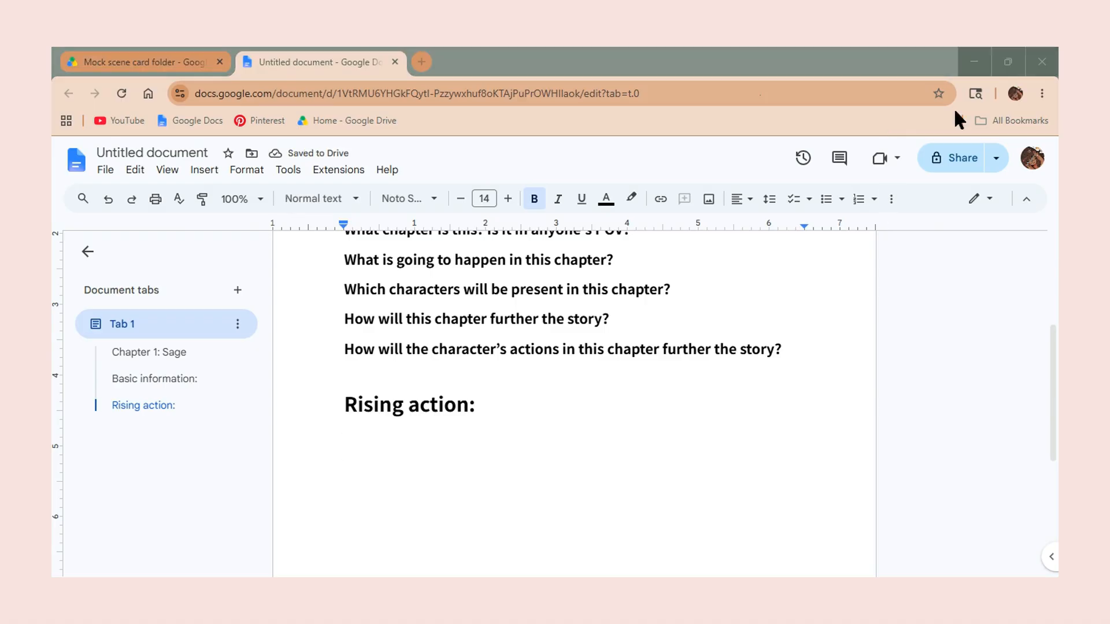
pyautogui.click(880, 376)
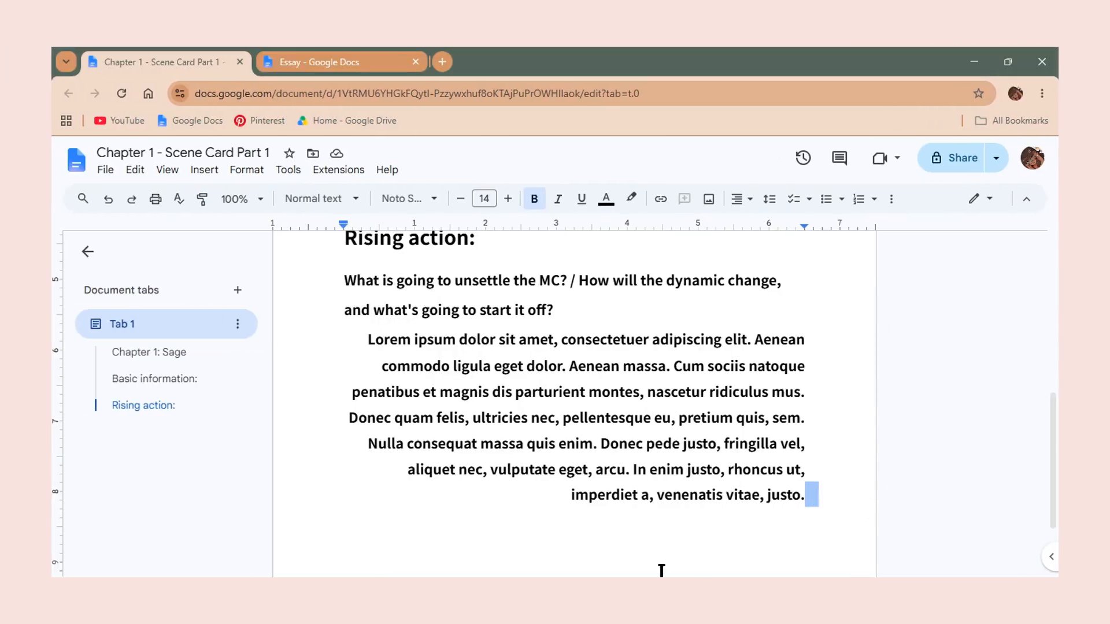
# - Add a left-aligned line after the placeholder paragraph under "Rising action:" and apply the Heading 1 style to it
pyautogui.click(819, 493)
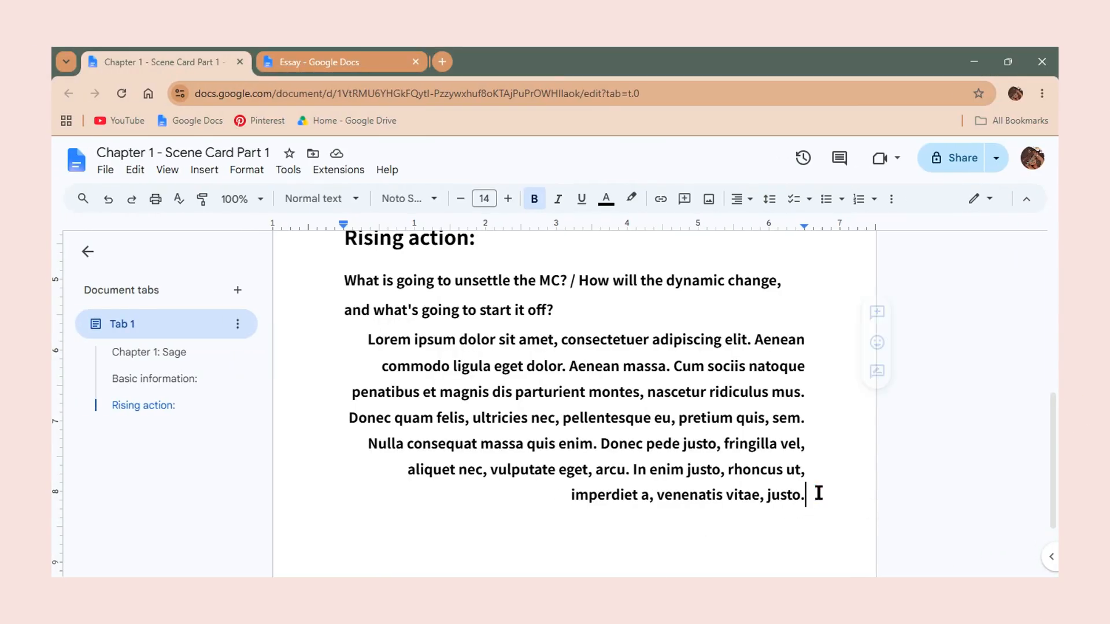
pyautogui.press('Return')
pyautogui.hotkey('ctrl', 'shift', 'e')
pyautogui.hotkey('ctrl', 'shift', 'l')
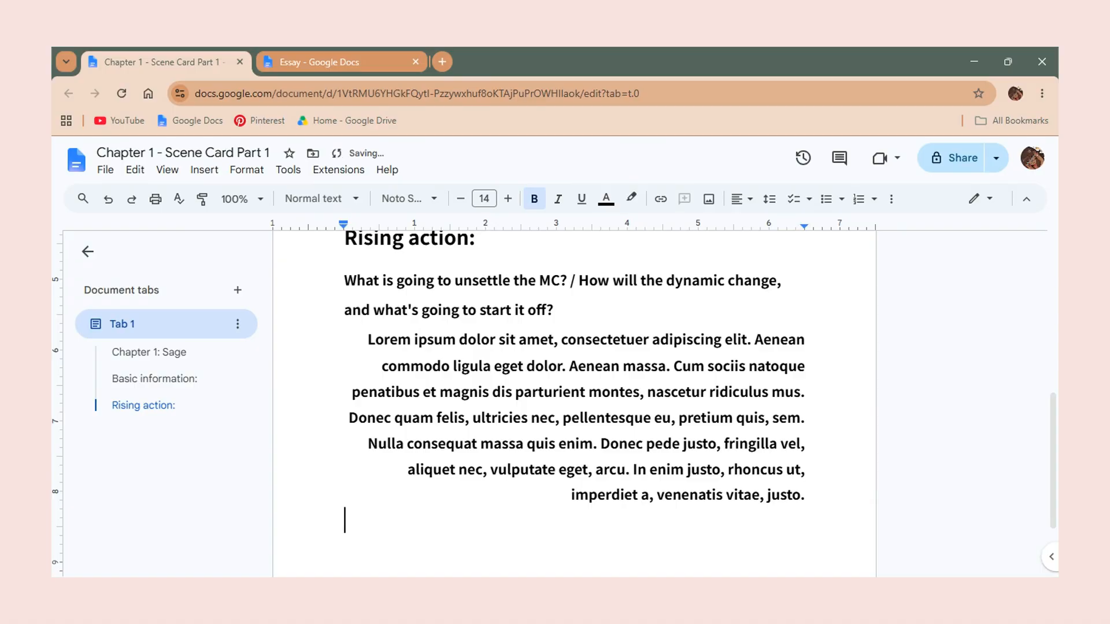
pyautogui.click(334, 200)
pyautogui.click(379, 393)
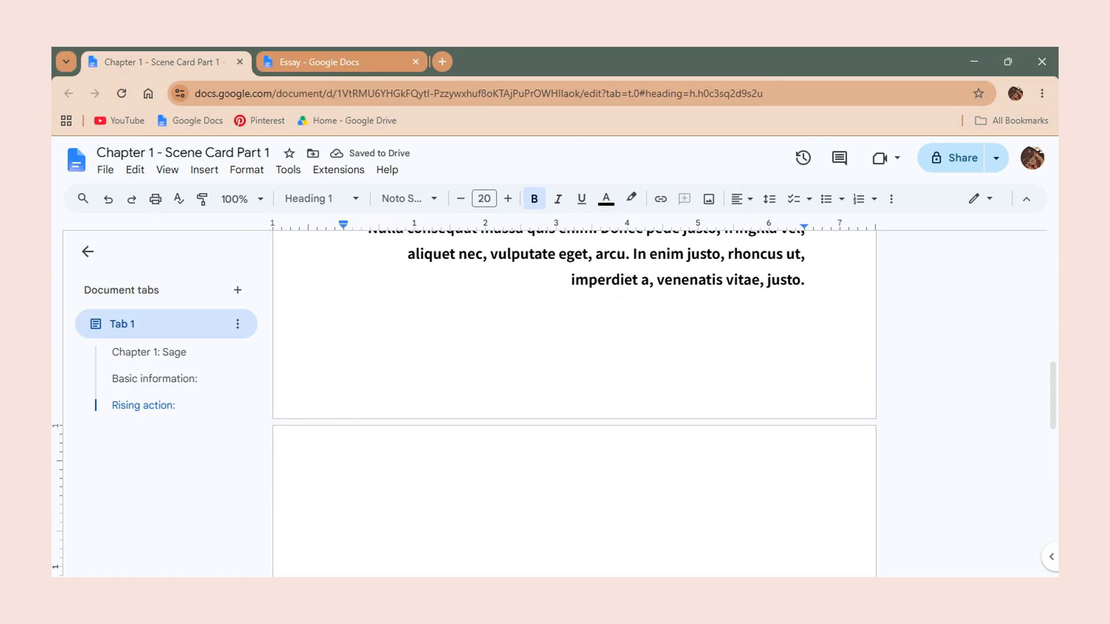
# - Enter "Climax:" as the heading on the new line and start another line below it
pyautogui.write('CLami')
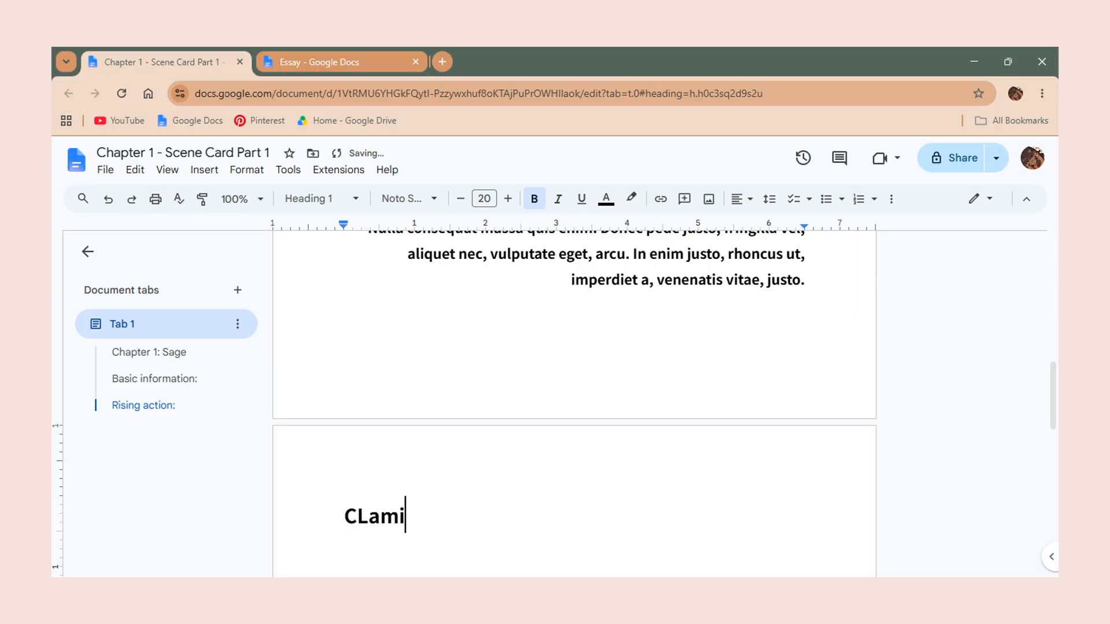
pyautogui.press('BackSpace')
pyautogui.press('BackSpace')
pyautogui.press('BackSpace')
pyautogui.write('lima')
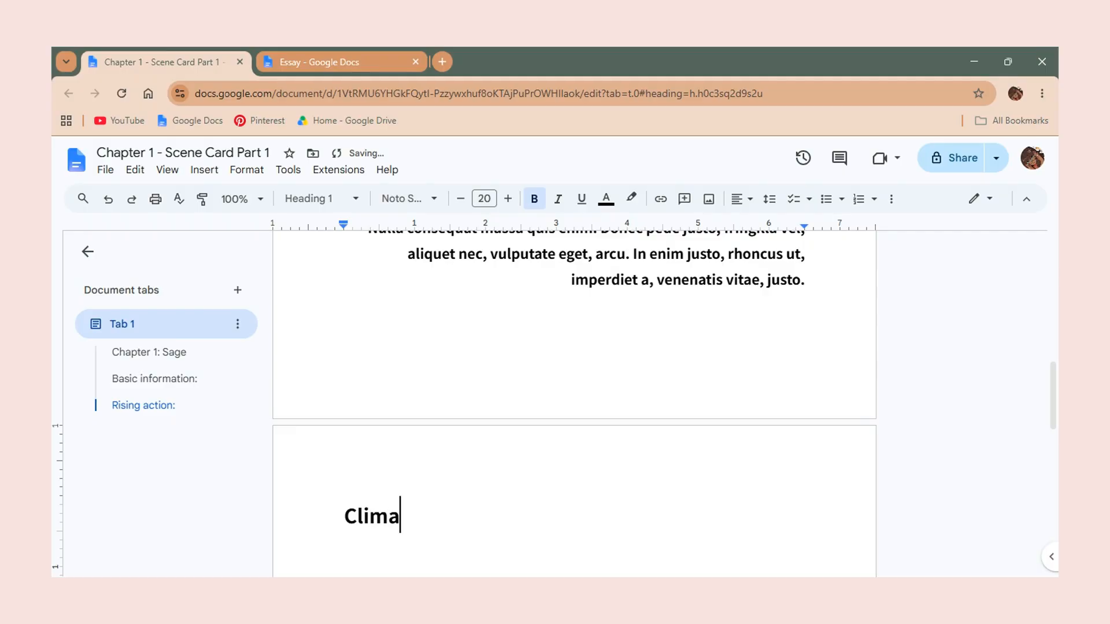
pyautogui.write('x:')
pyautogui.press('Return')
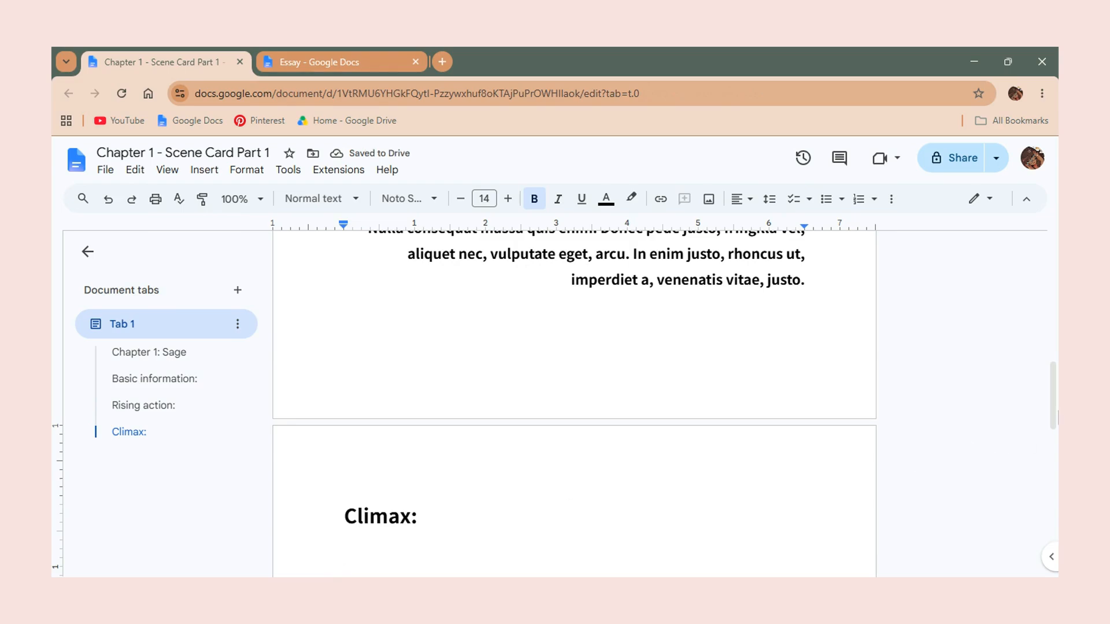
# - Add a left-aligned line after the placeholder paragraph under "Climax:" and apply the Heading 1 style to it
pyautogui.moveTo(1055, 404); pyautogui.dragTo(1052, 441)
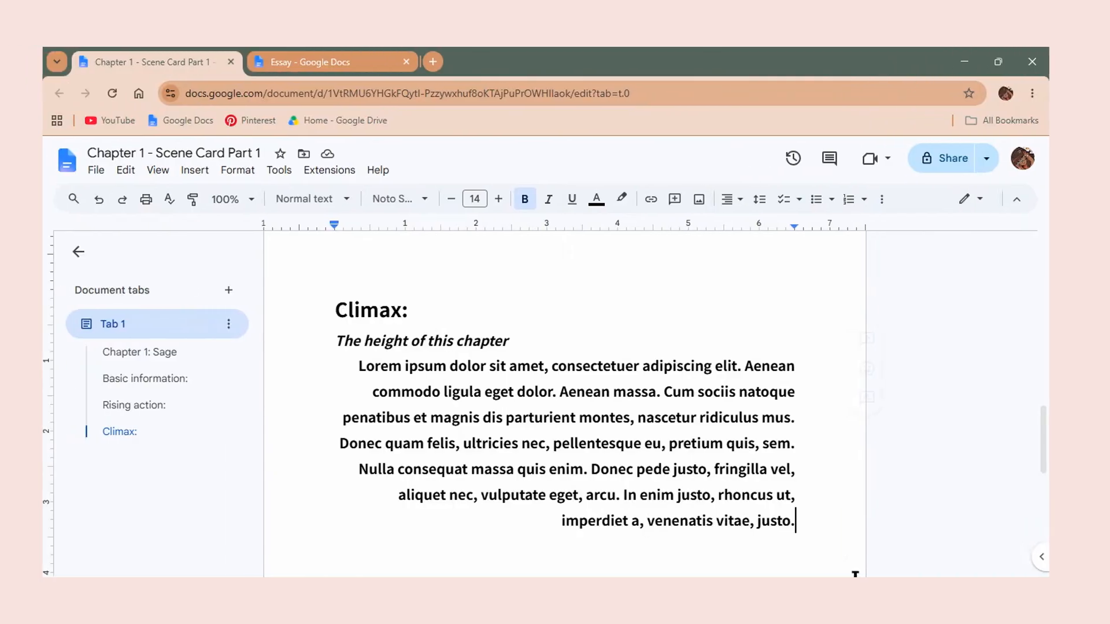
pyautogui.press('Return')
pyautogui.hotkey('ctrl', 'shift', 'e')
pyautogui.hotkey('ctrl', 'shift', 'l')
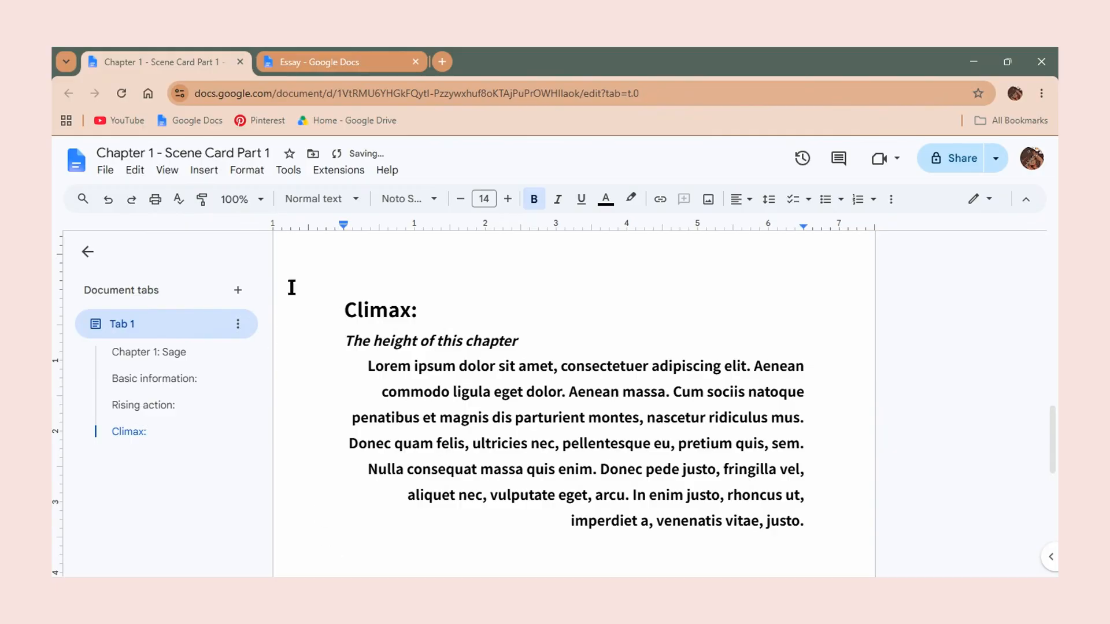
pyautogui.click(332, 202)
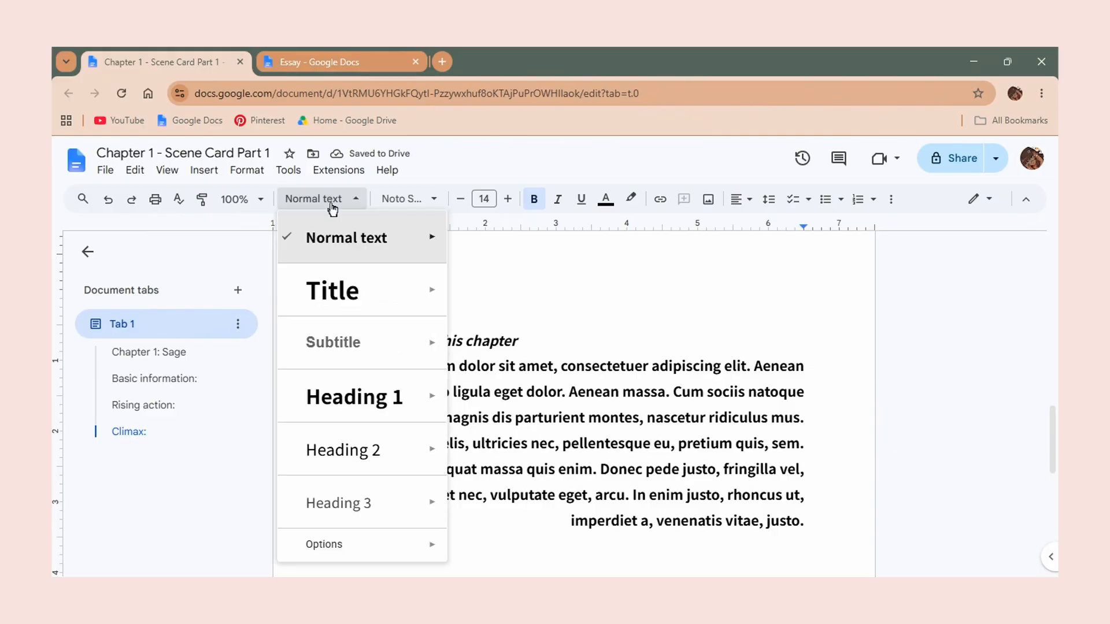
pyautogui.click(372, 415)
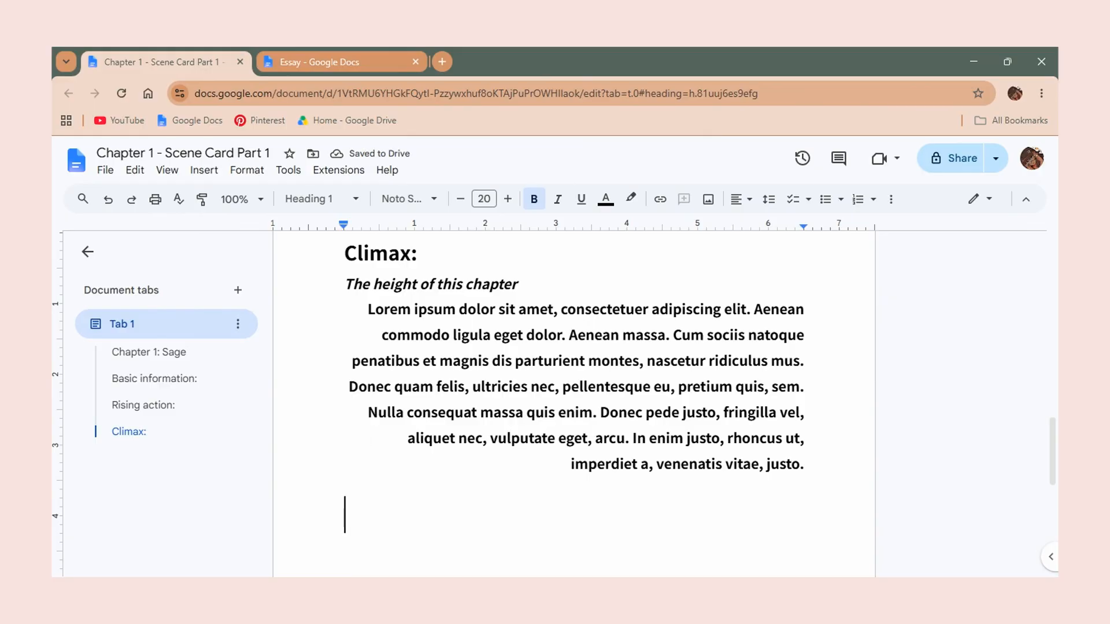
# - Enter "Falling action:" as the heading after the Climax section and start a new line below it
pyautogui.write('F')
pyautogui.press('BackSpace')
pyautogui.write('Falling')
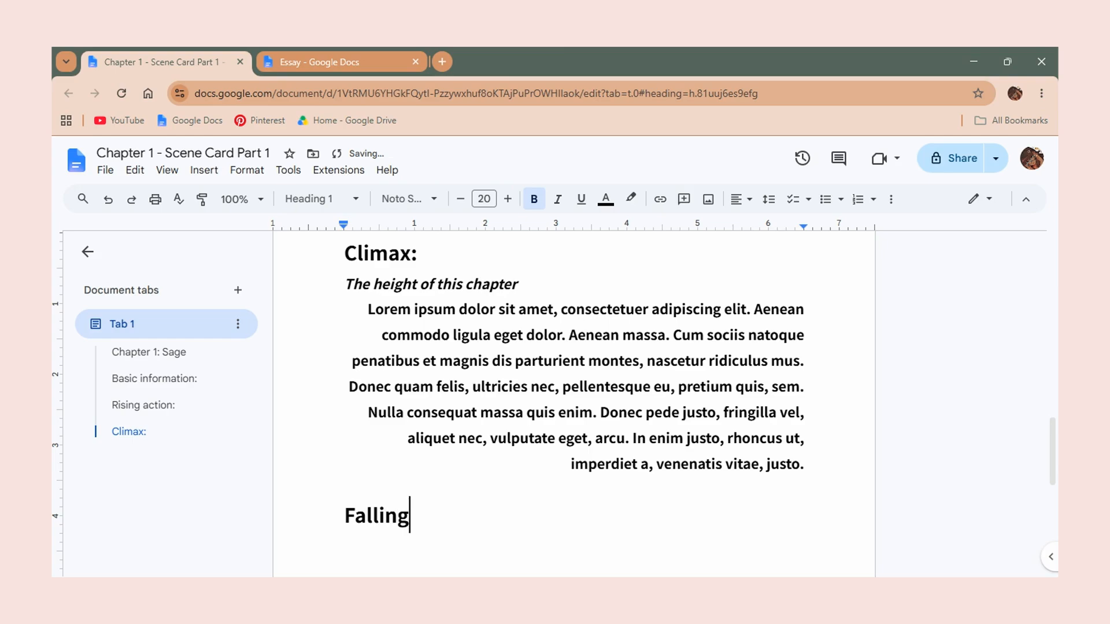
pyautogui.write(' actio')
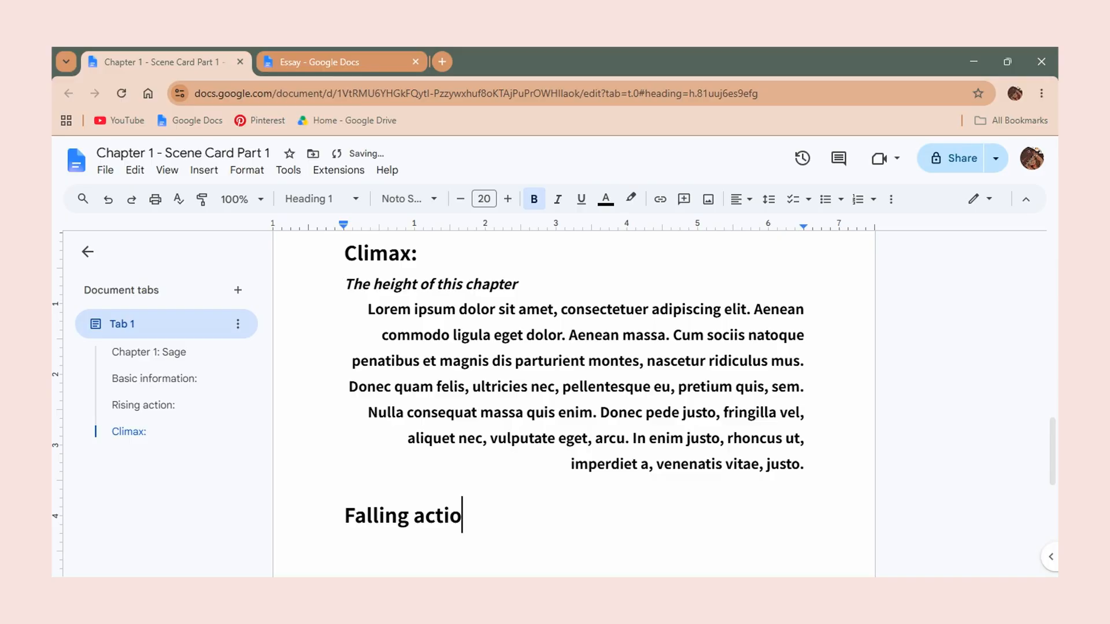
pyautogui.write('n:')
pyautogui.press('Return')
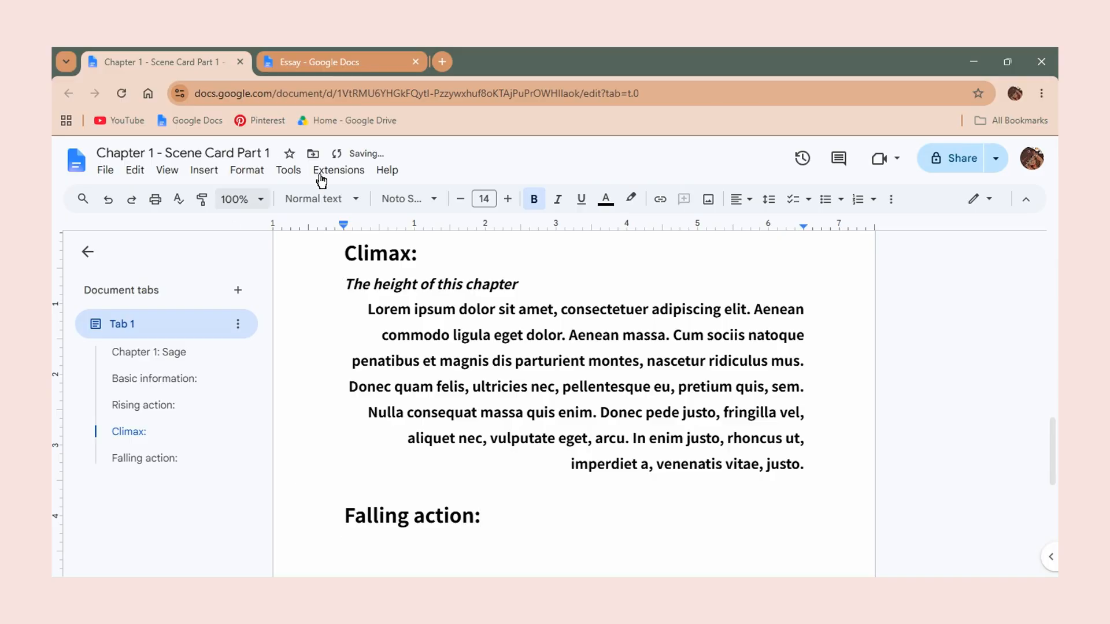
# - Set the line below "Falling action:" to Heading 1, enter "Draft:" and leave one empty line under it
pyautogui.click(334, 196)
pyautogui.click(353, 415)
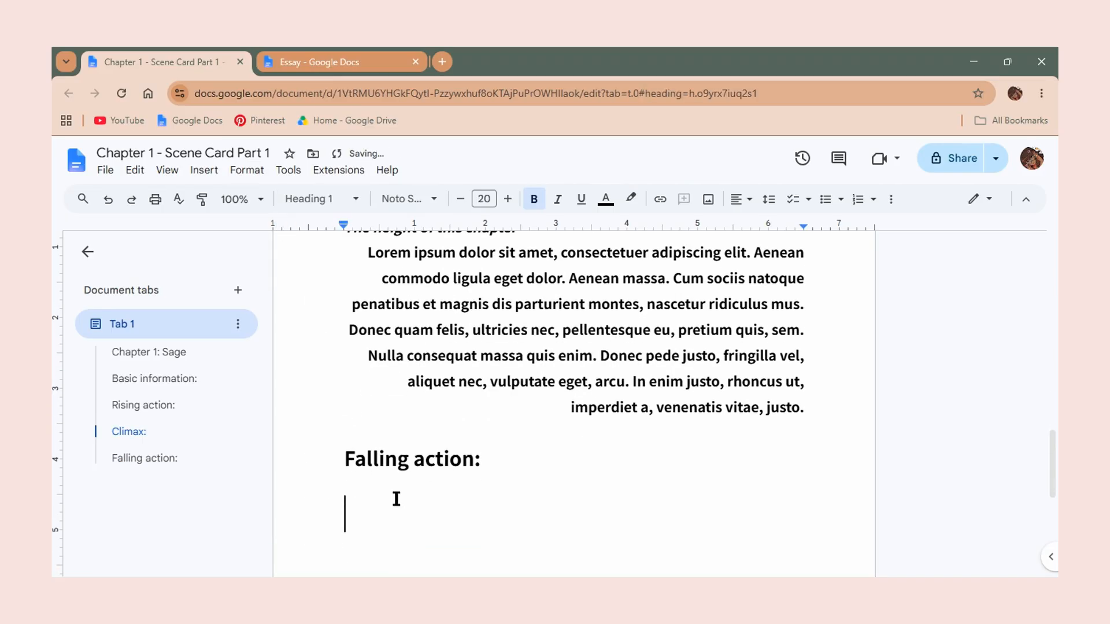
pyautogui.write('Draft')
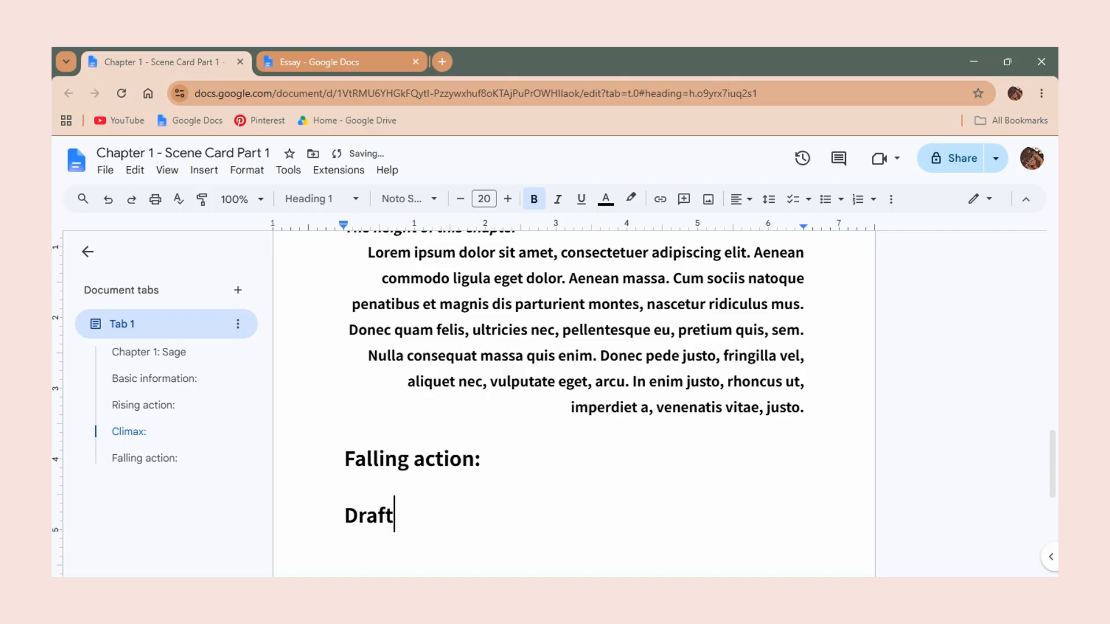
pyautogui.write(':')
pyautogui.press('Return')
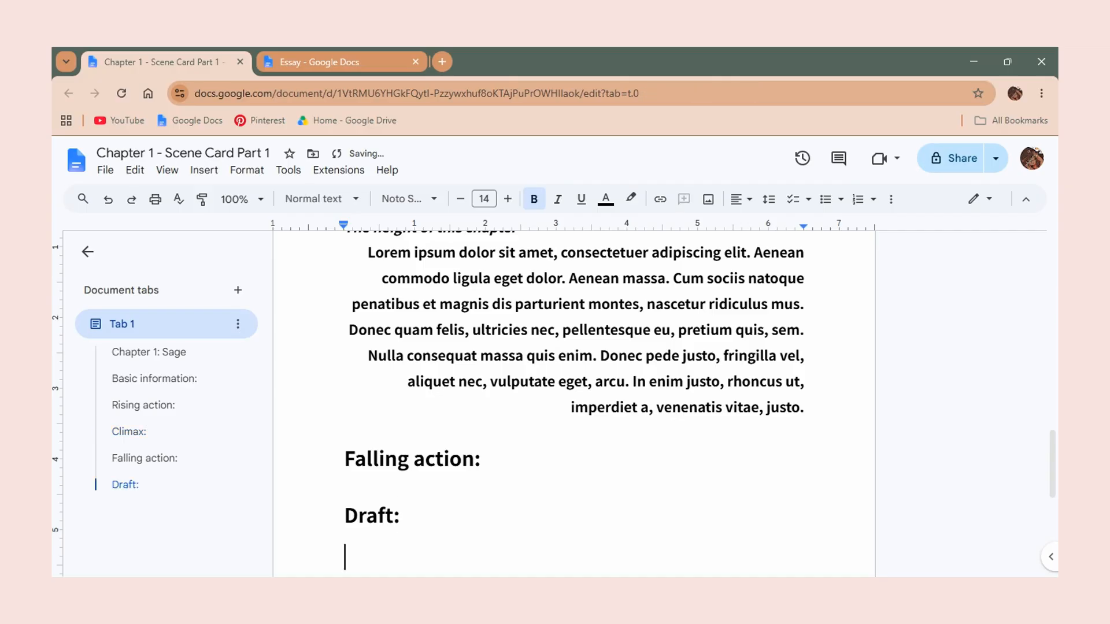
pyautogui.press('Return')
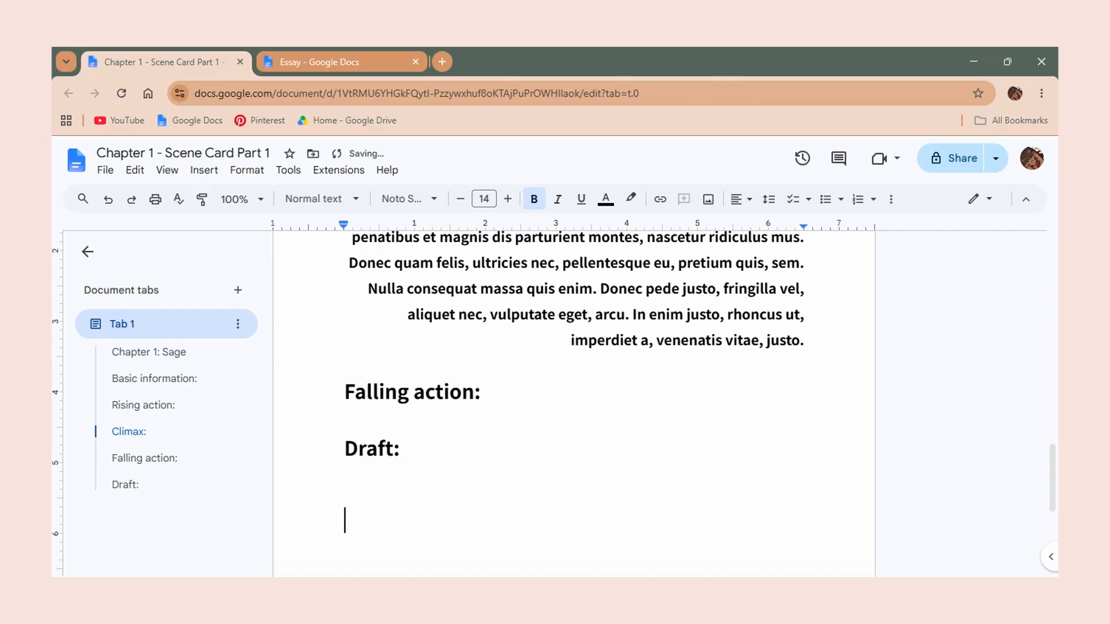
pyautogui.press('BackSpace')
# - Copy the Lorem ipsum paragraph under "Climax:" and paste it on a new line under the "Falling action:" heading
pyautogui.click(516, 390)
pyautogui.click(809, 352)
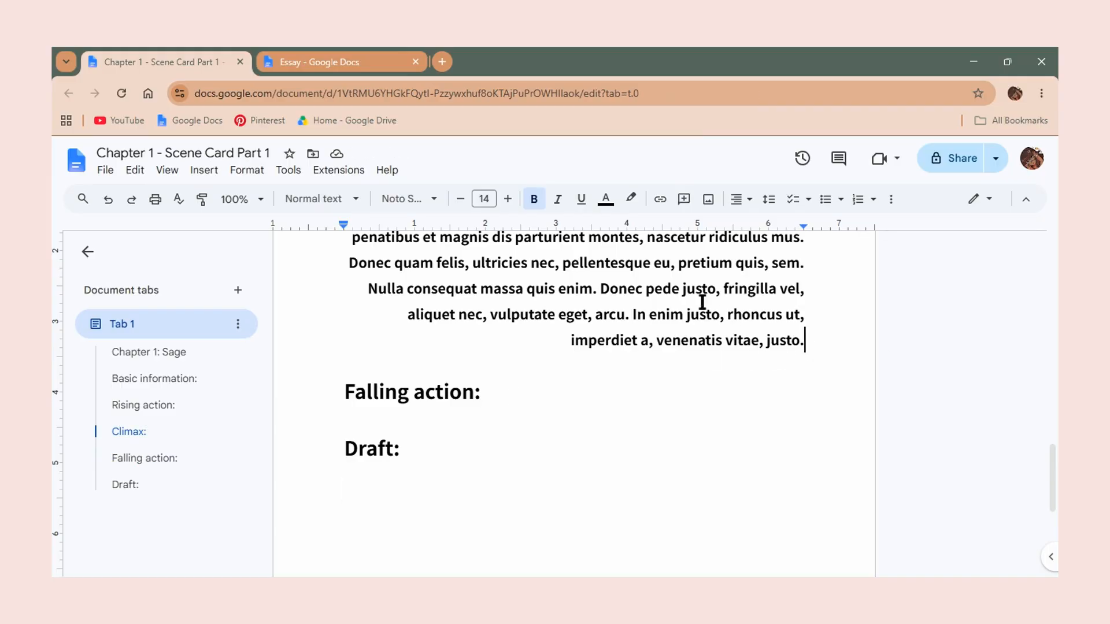
pyautogui.rightClick(648, 279)
pyautogui.click(596, 312)
pyautogui.moveTo(807, 343); pyautogui.dragTo(369, 473)
pyautogui.hotkey('ctrl', 'c')
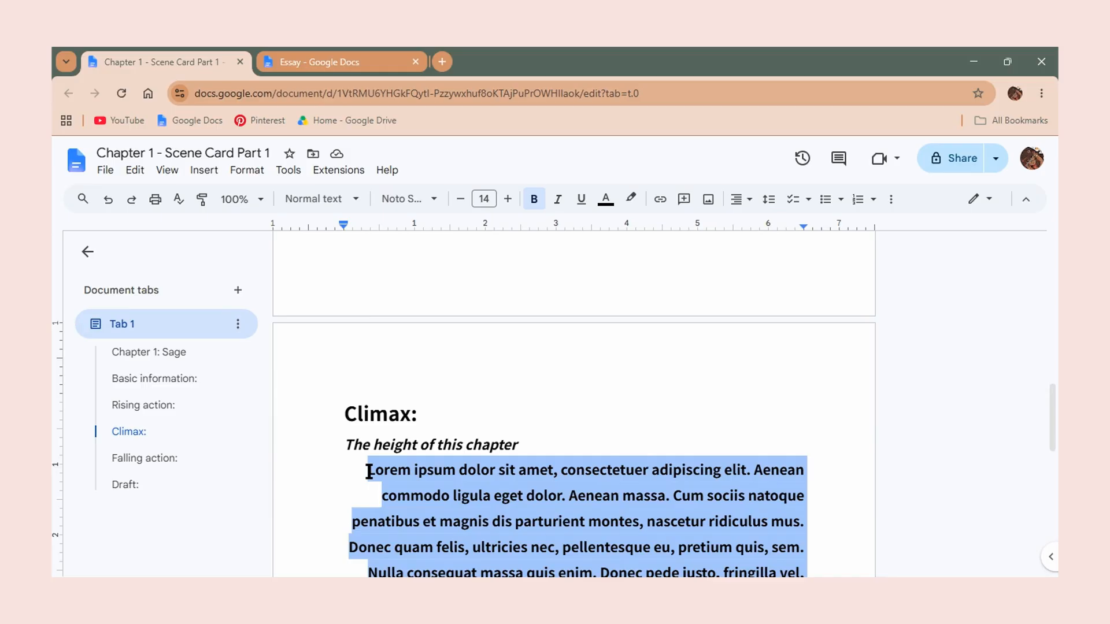
pyautogui.press('Down')
pyautogui.press('Down')
pyautogui.press('Down')
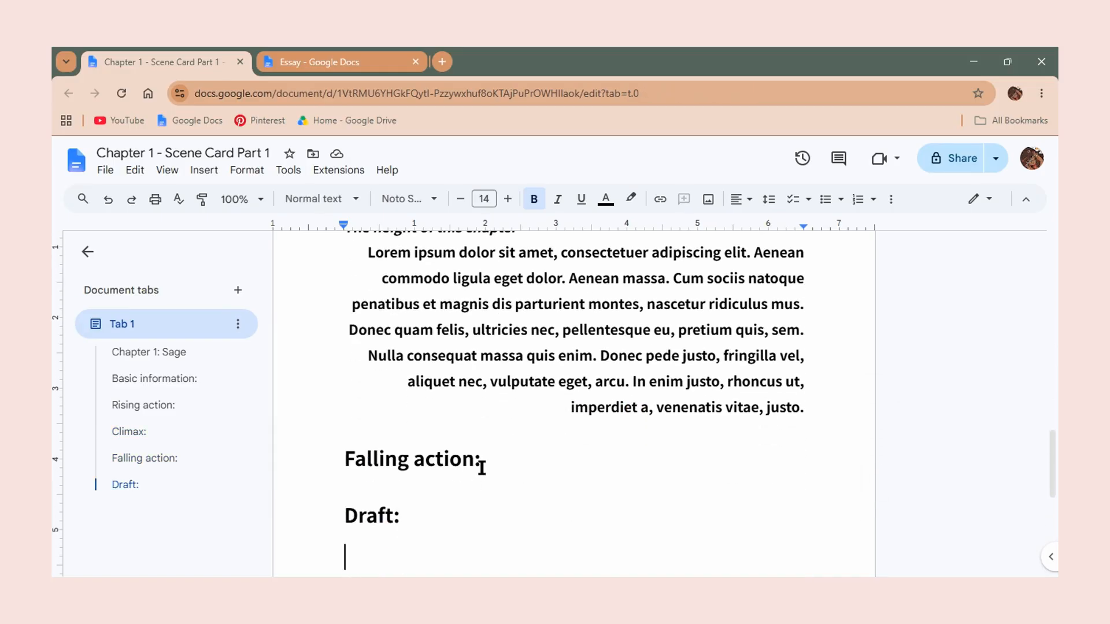
pyautogui.click(479, 467)
pyautogui.press('Return')
pyautogui.hotkey('ctrl', 'v')
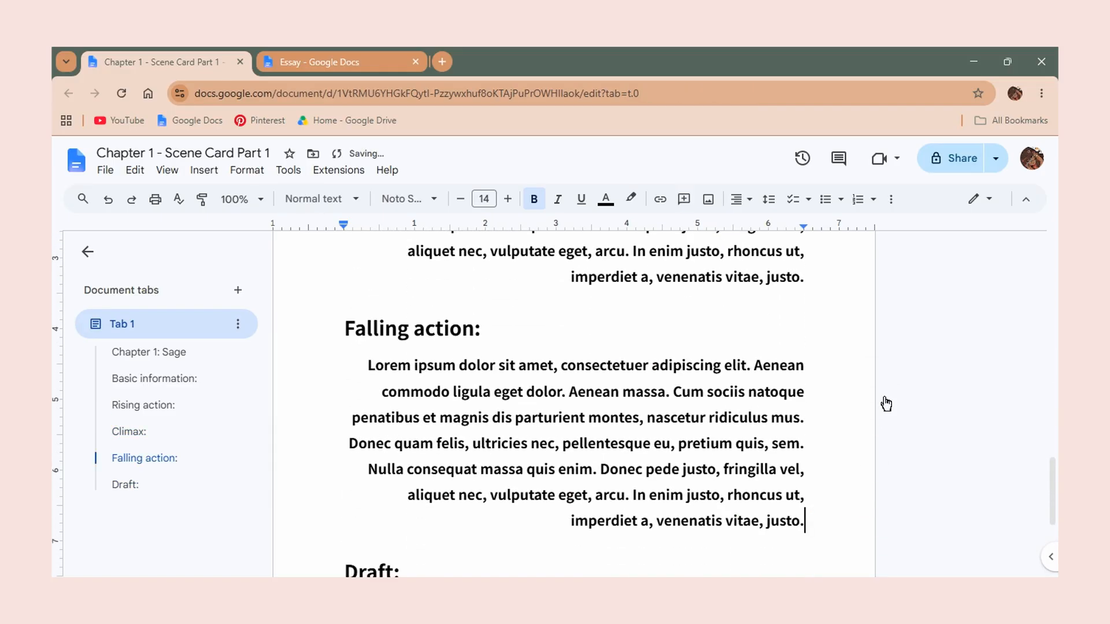
# - Insert the question "How does the chapter end?" in italics between the "Falling action:" heading and its placeholder paragraph
pyautogui.press('Down')
pyautogui.press('Down')
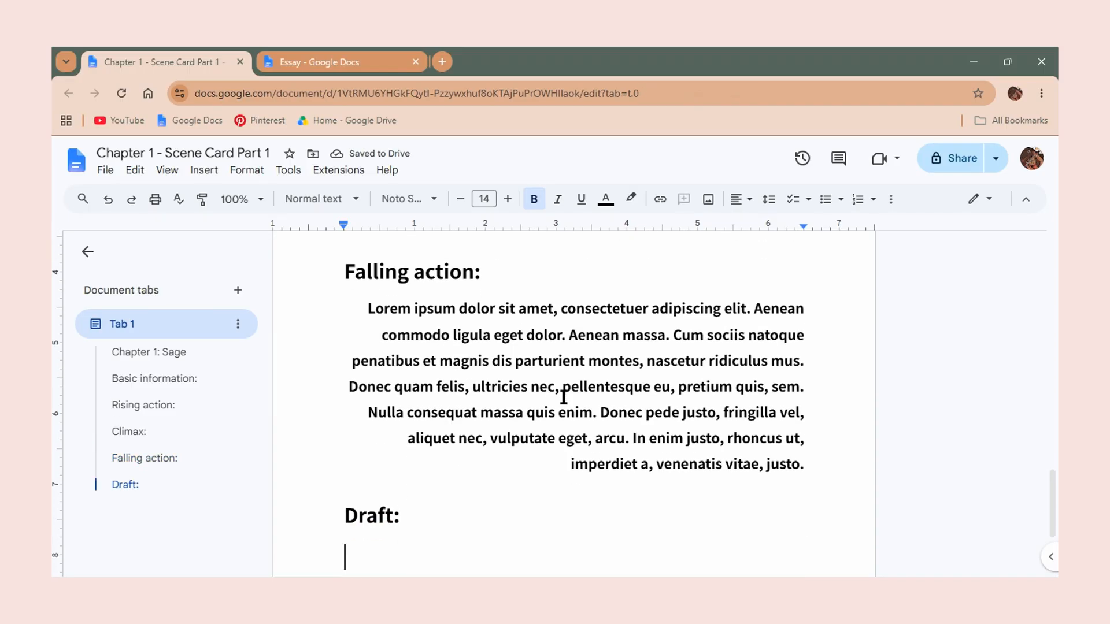
pyautogui.click(526, 283)
pyautogui.press('Return')
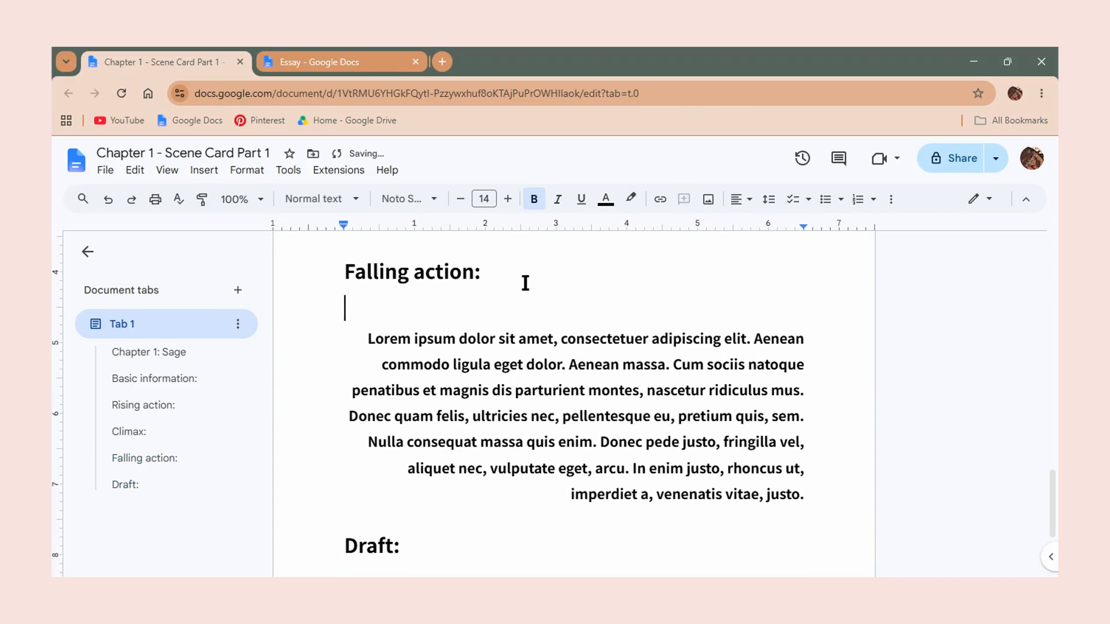
pyautogui.write('How does t')
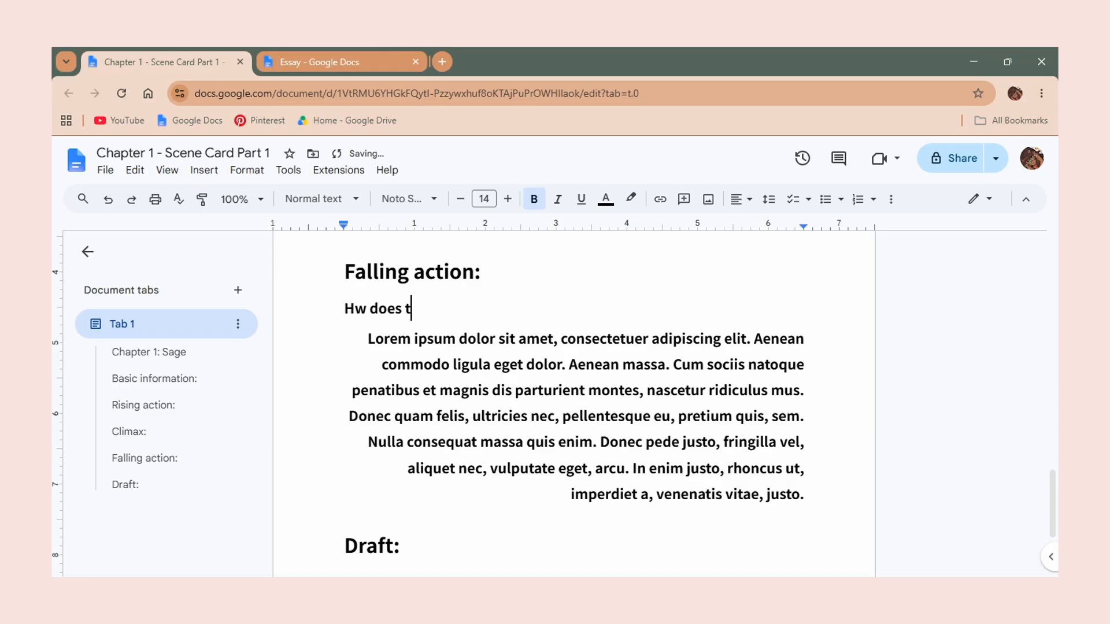
pyautogui.write('he chapter')
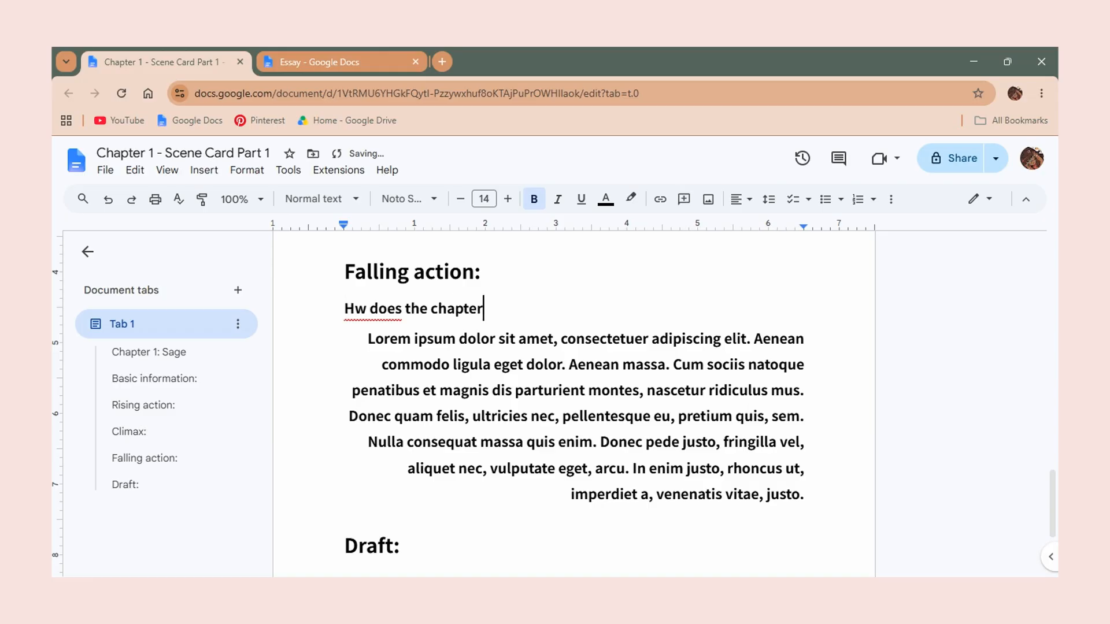
pyautogui.write(' end?')
pyautogui.click(367, 308)
pyautogui.click(367, 286)
pyautogui.moveTo(542, 310); pyautogui.dragTo(326, 309)
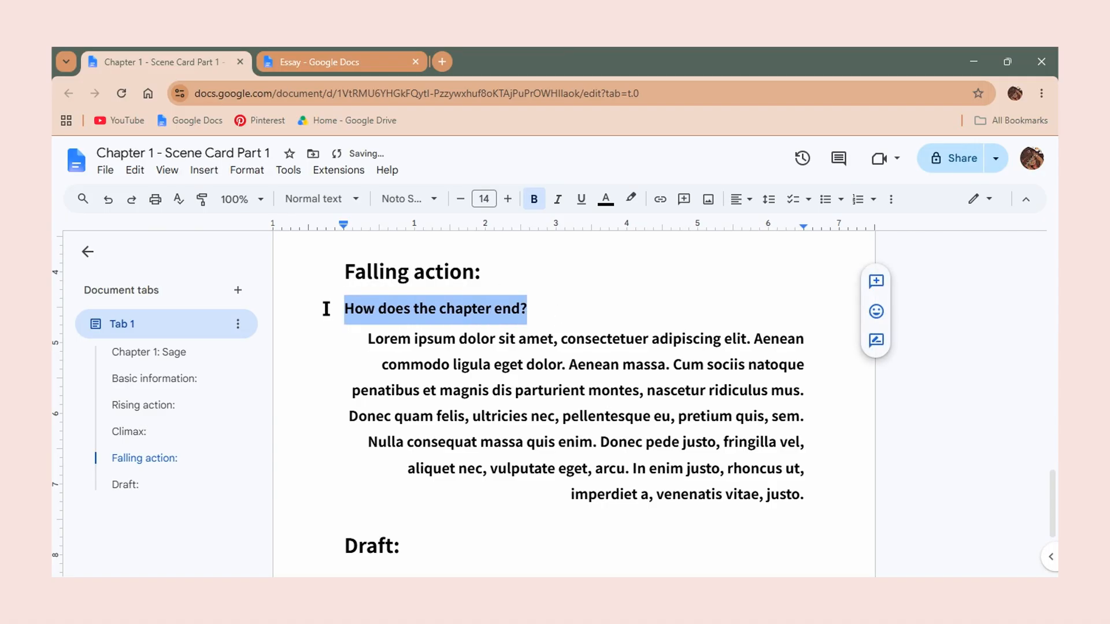
pyautogui.click(558, 199)
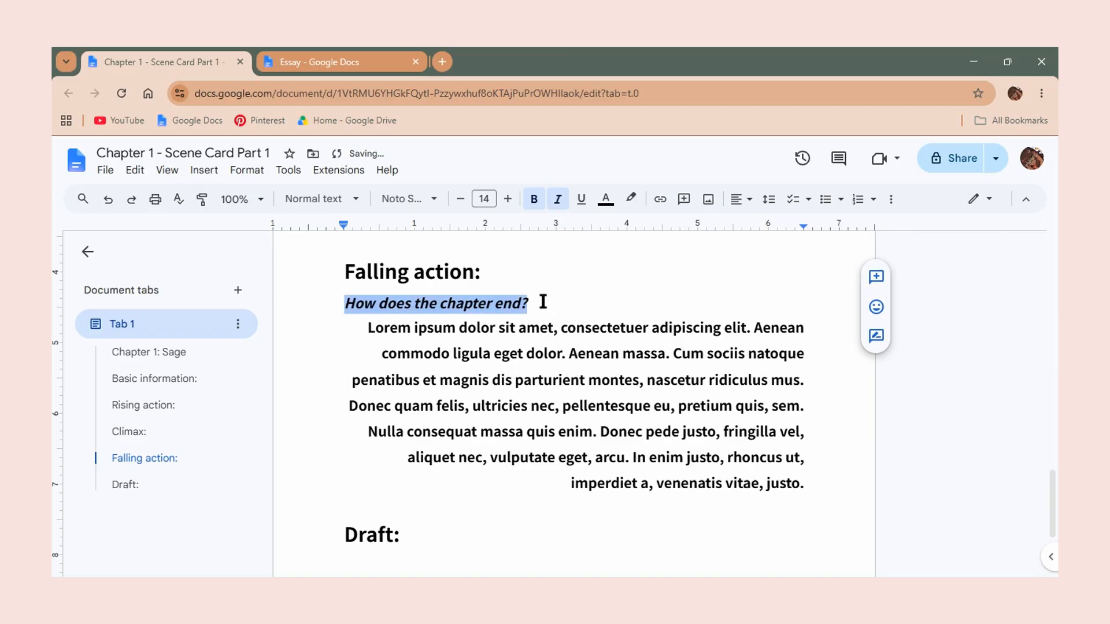
# - Set the empty line below the "Draft:" heading to justified alignment with 1.5 line spacing
pyautogui.click(439, 537)
pyautogui.press('Return')
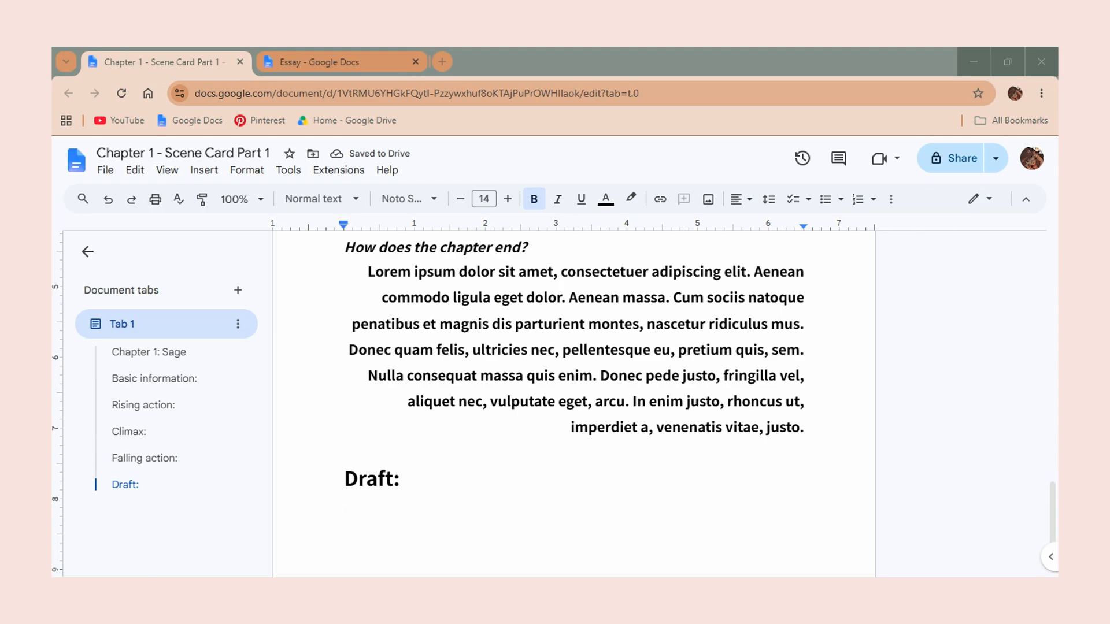
pyautogui.click(366, 531)
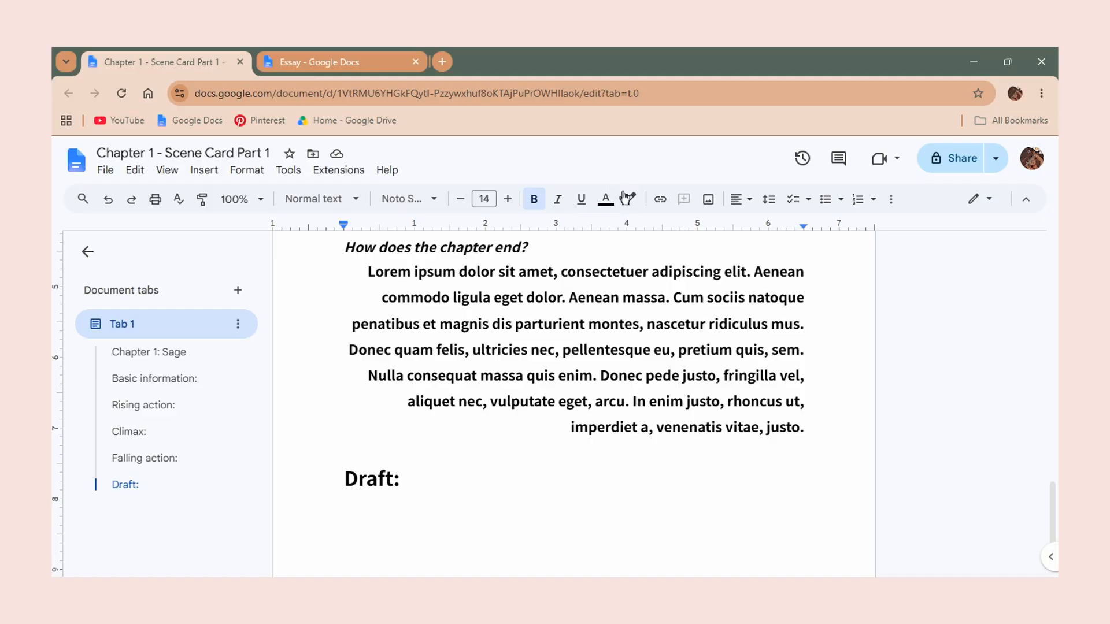
pyautogui.click(739, 199)
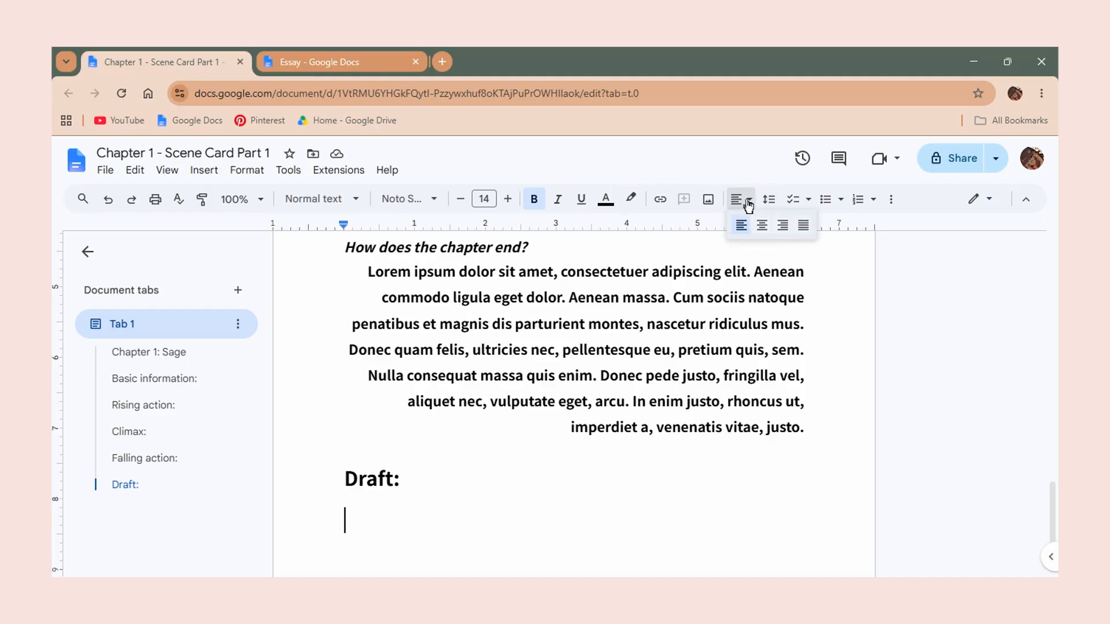
pyautogui.click(803, 226)
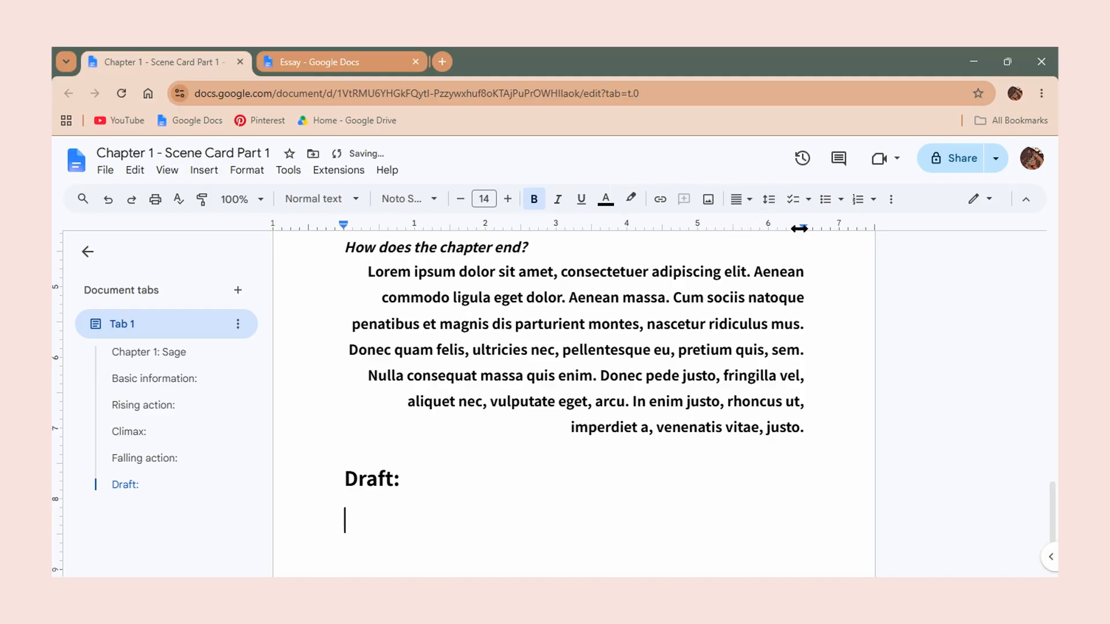
pyautogui.click(768, 199)
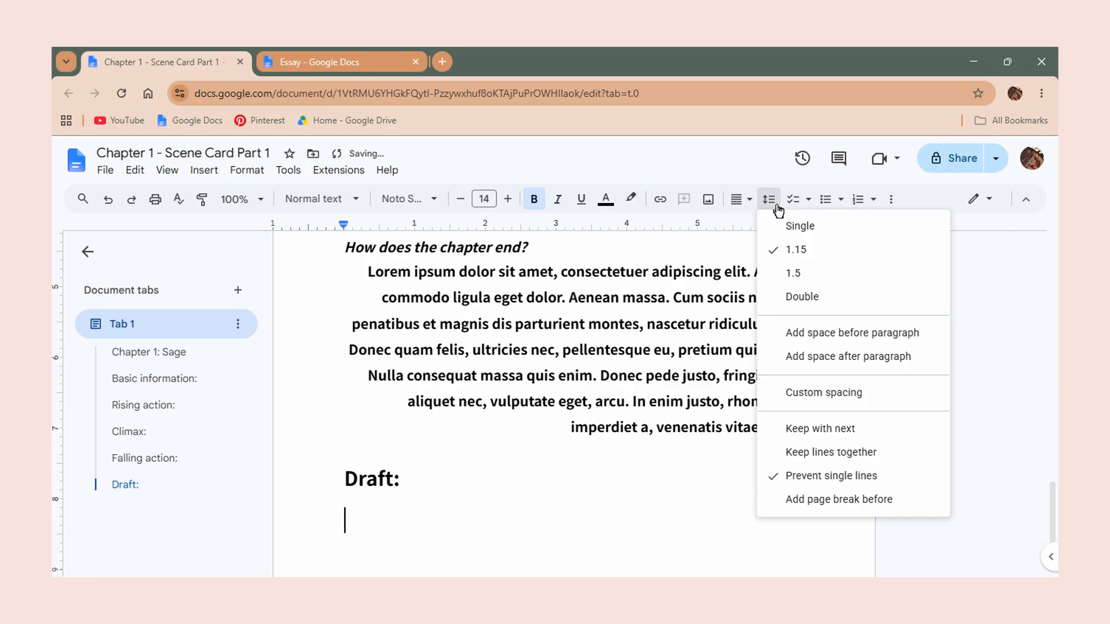
pyautogui.click(800, 277)
# - Change the font of the line below "Draft:" to Lora and turn off bold, removing any test letters
pyautogui.click(416, 196)
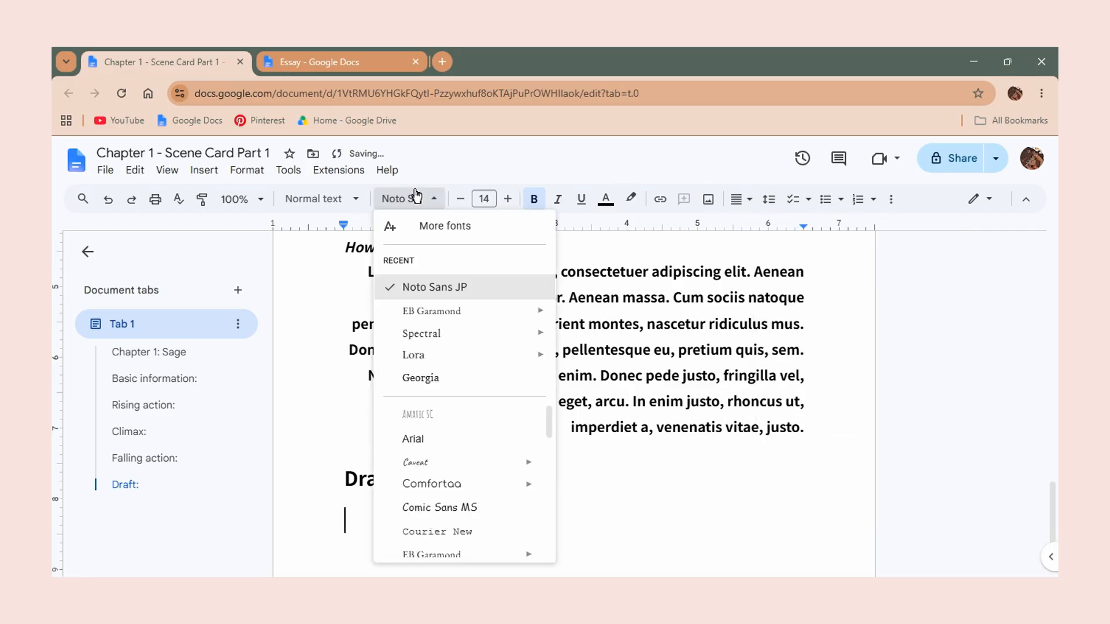
pyautogui.moveTo(550, 428); pyautogui.dragTo(527, 471)
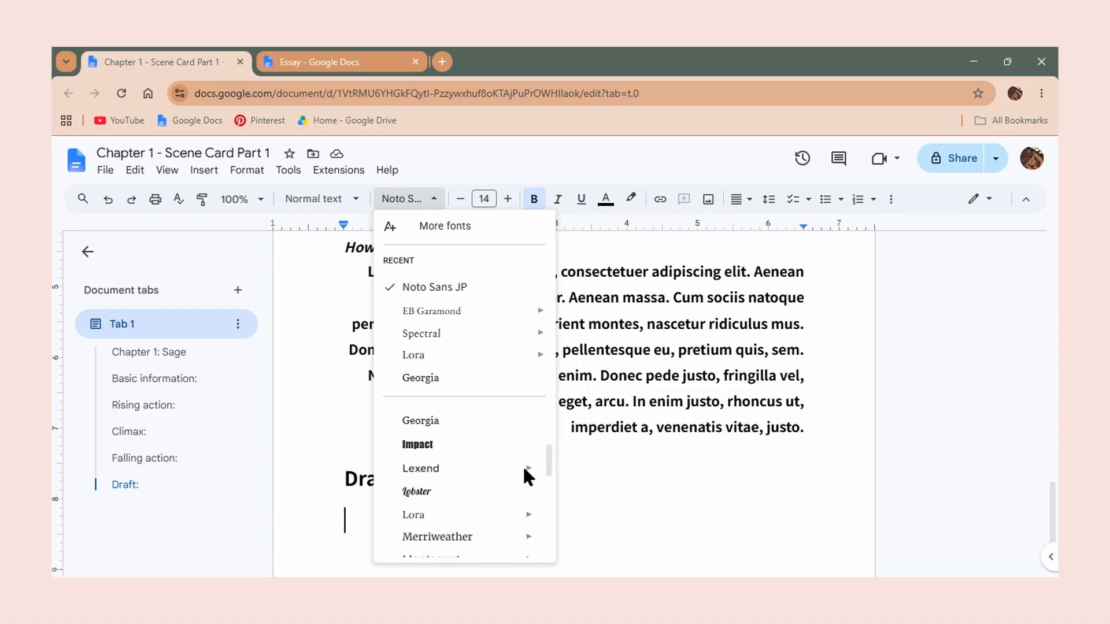
pyautogui.click(477, 517)
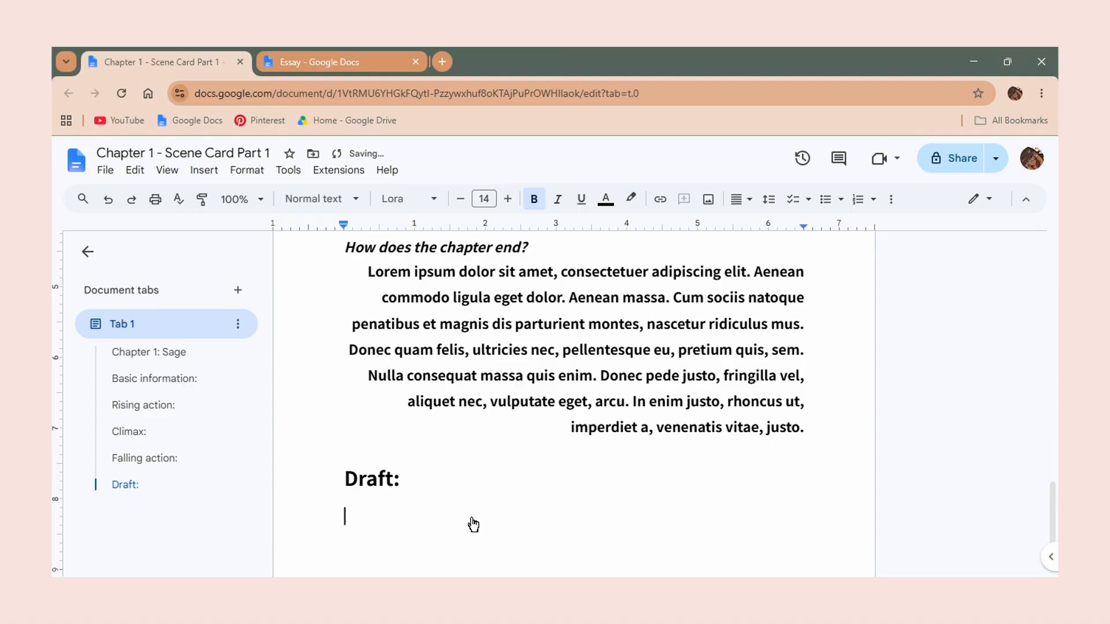
pyautogui.write('lll')
pyautogui.press('BackSpace')
pyautogui.press('BackSpace')
pyautogui.press('BackSpace')
pyautogui.click(534, 199)
# - Leave one empty line under "Draft:", enter "Start here...." and add two new lines after it
pyautogui.press('Return')
pyautogui.write('Start her')
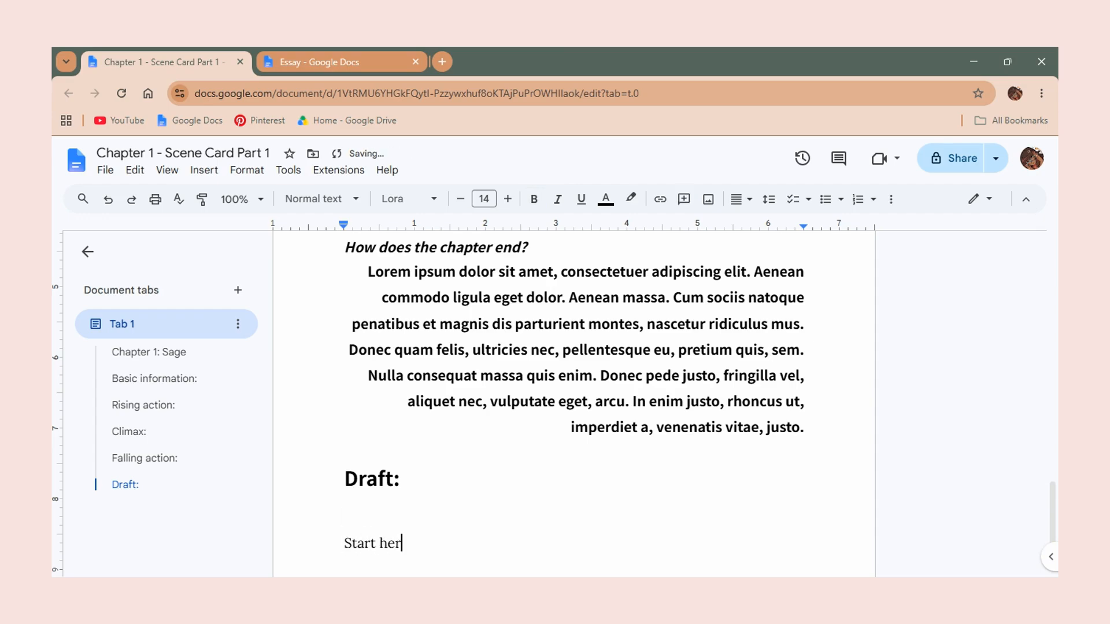
pyautogui.write('e....')
pyautogui.press('Return')
pyautogui.press('Return')
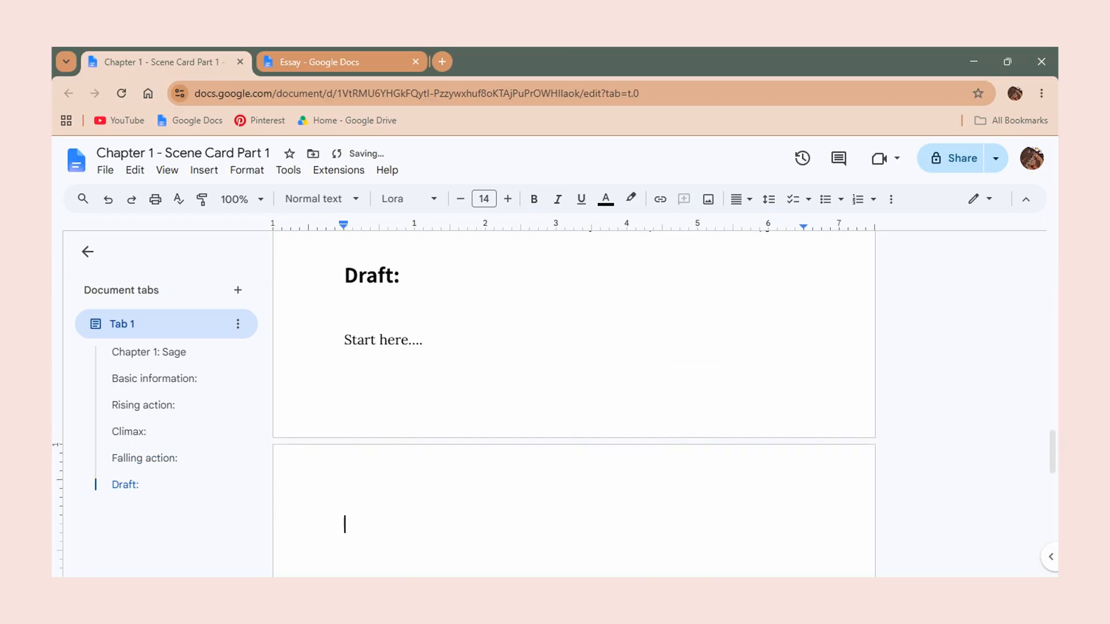
# - Enter "Here we start writing, or paste in a prompt" in italics on the empty line between "Draft:" and "Start here...."
pyautogui.press('Up')
pyautogui.press('Up')
pyautogui.write('Here we satrt wr')
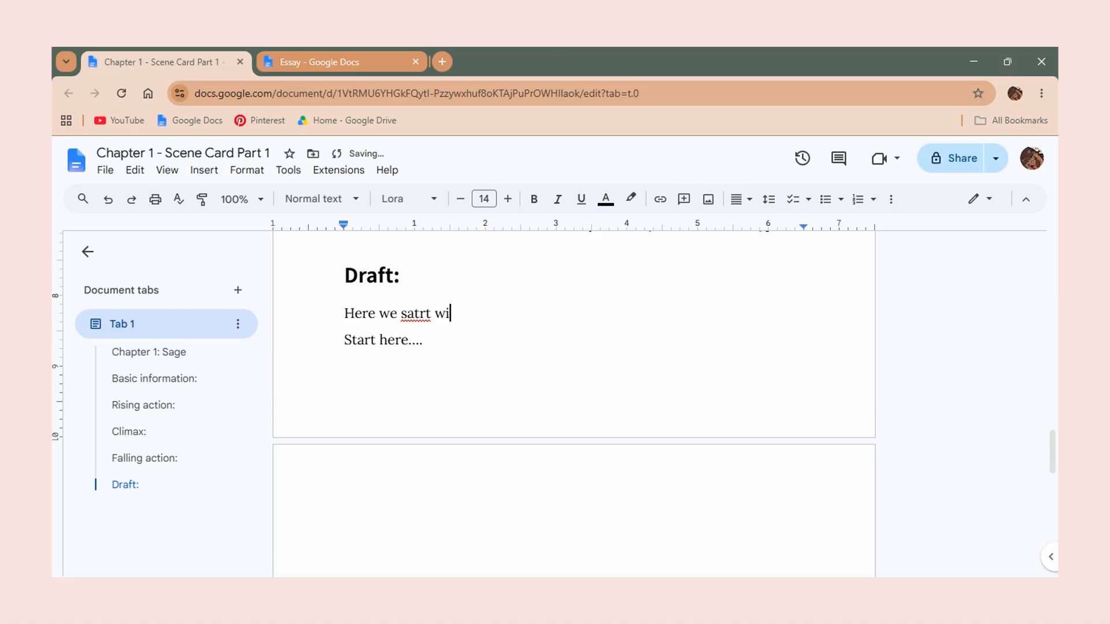
pyautogui.write('iting')
pyautogui.click(410, 316)
pyautogui.write('r pas')
pyautogui.write('ste')
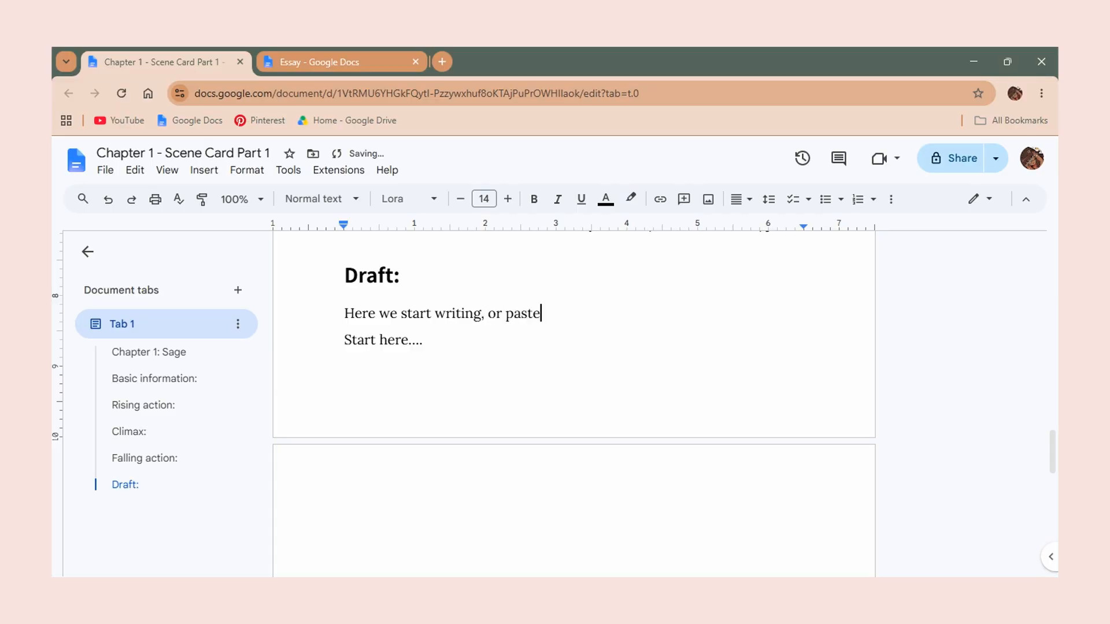
pyautogui.write(' in a prompt')
pyautogui.moveTo(620, 316); pyautogui.dragTo(320, 314)
pyautogui.click(558, 199)
# - Insert a page break before "Start here...." and start a new line below that text
pyautogui.click(346, 342)
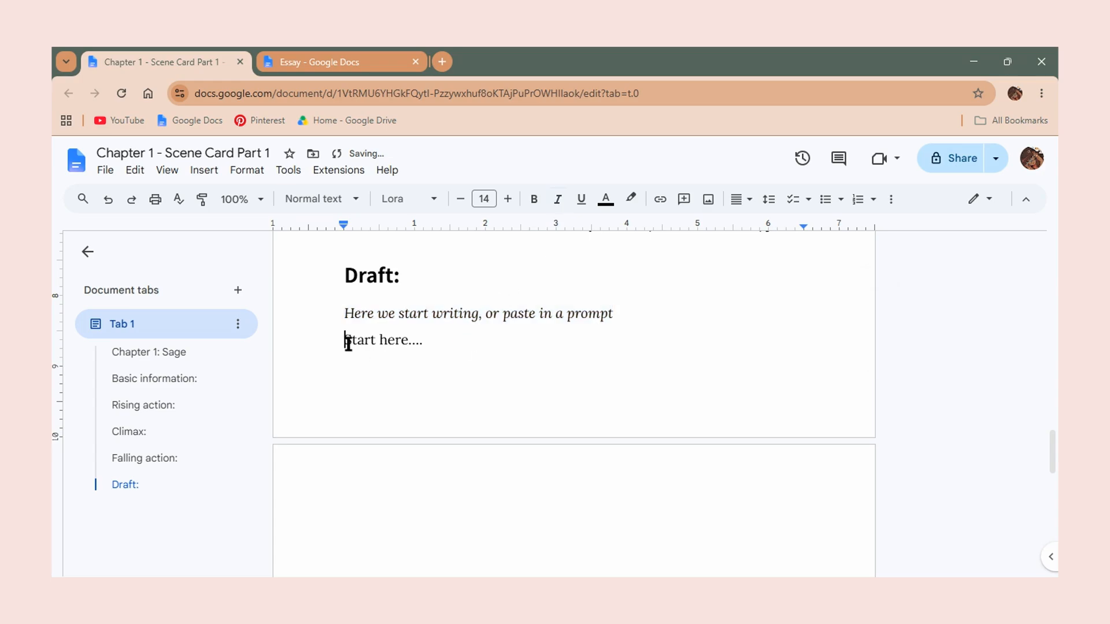
pyautogui.hotkey('ctrl', 'Return')
pyautogui.click(459, 519)
pyautogui.press('Return')
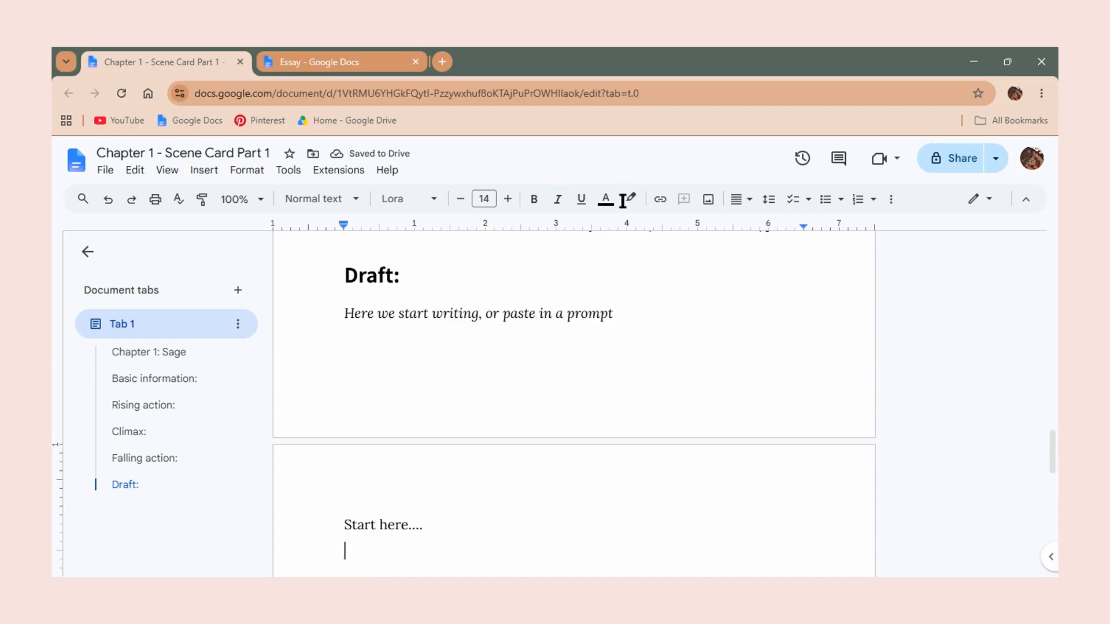
# - Set a first-line indent of about 0.25 inch on the empty line below "Start here...." and test it with two letters, deleting them
pyautogui.press('Tab')
pyautogui.rightClick(347, 228)
pyautogui.moveTo(345, 226); pyautogui.dragTo(363, 225)
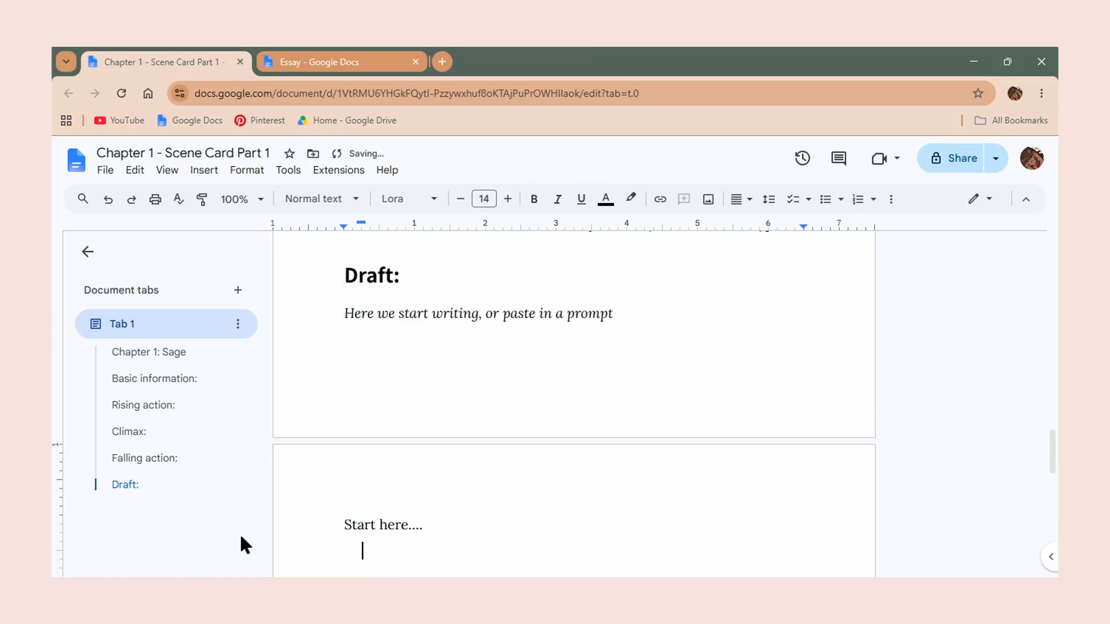
pyautogui.write('hh')
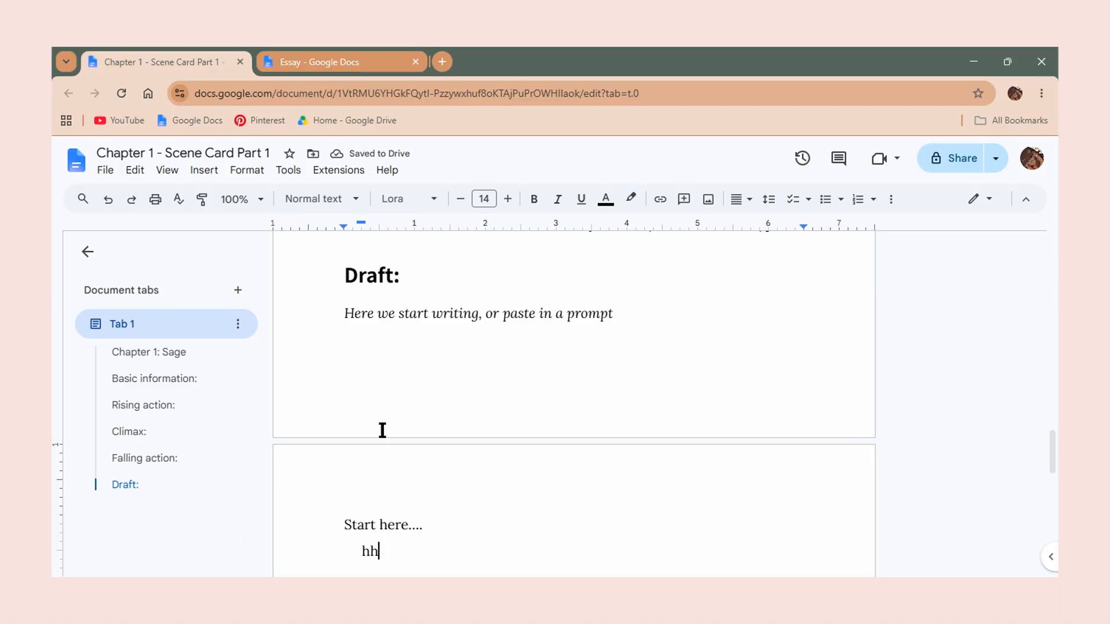
pyautogui.press('BackSpace')
pyautogui.press('BackSpace')
# - Paste the Lorem ipsum paragraph below "Start here...." and format it as justified with 1.5 line spacing
pyautogui.write('Lorem ipsum dolor sit amet, consectetuer adipiscing elit. Aenean commodo ligula eget dolor. Aenean massa. Cum sociis natoque penatibus et magnis dis parturient montes, nascetur ridiculus mus. Donec quam felis, ultricies nec, pellentesque eu, pretium quis, sem. Nulla consequat massa quis enim. Donec pede justo, fringilla vel, aliquet nec, vulputate eget, arcu. In enim justo, rhoncus ut, imperdiet a, venenatis vitae, justo.')
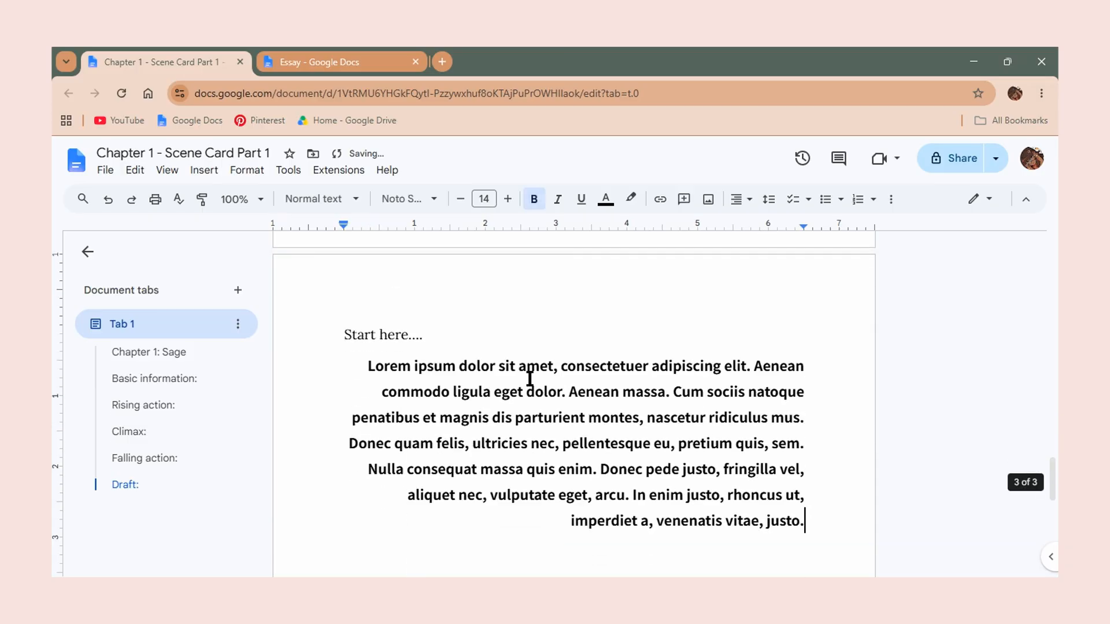
pyautogui.moveTo(817, 524); pyautogui.dragTo(337, 359)
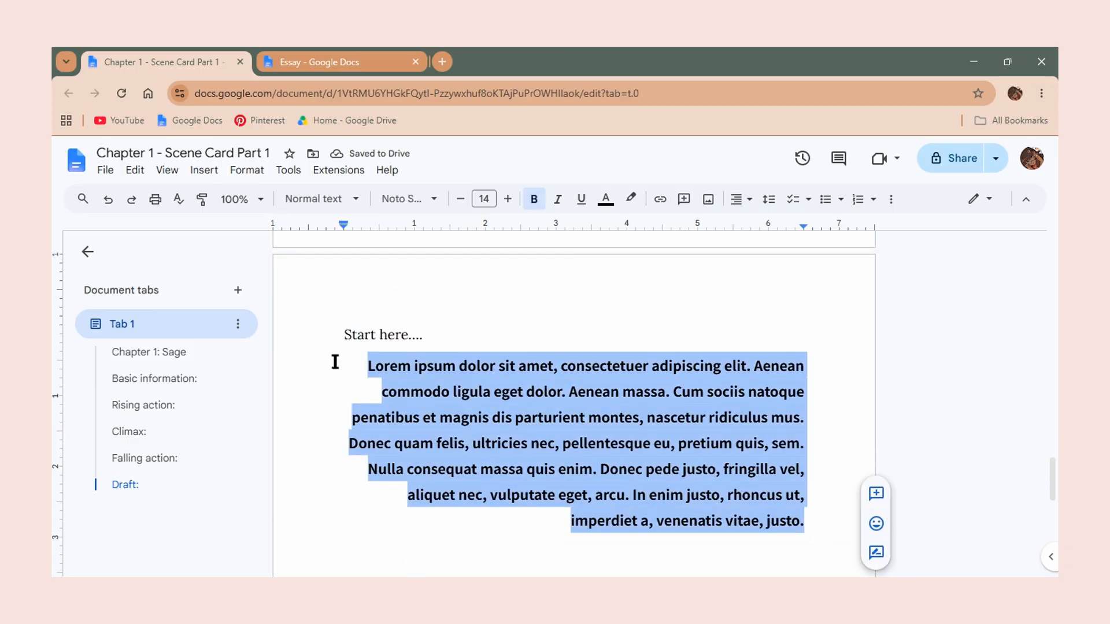
pyautogui.click(742, 200)
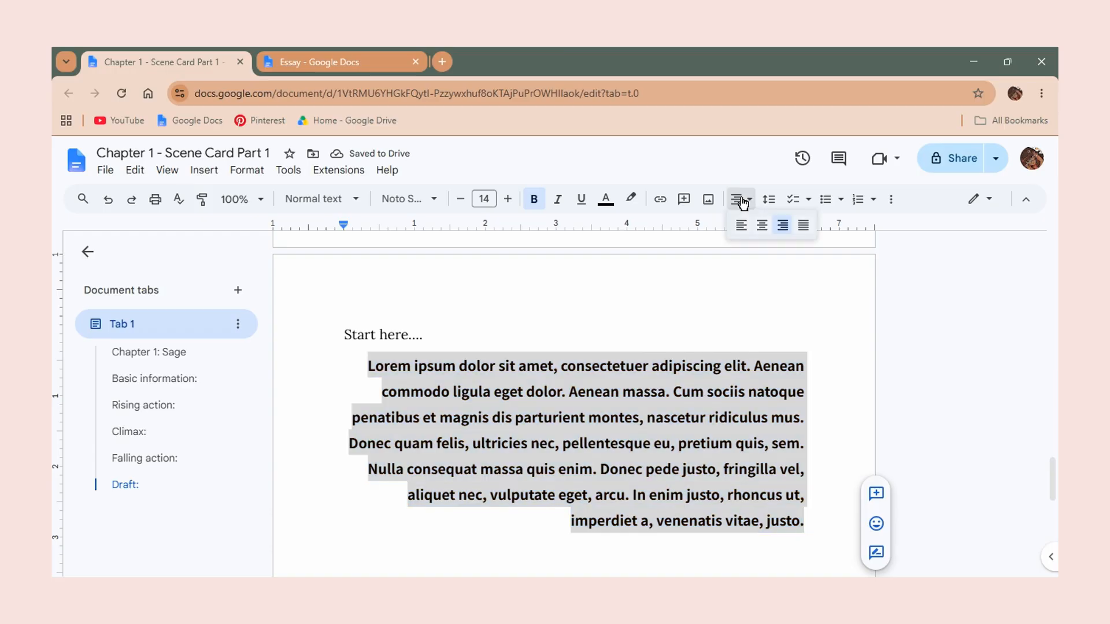
pyautogui.click(804, 225)
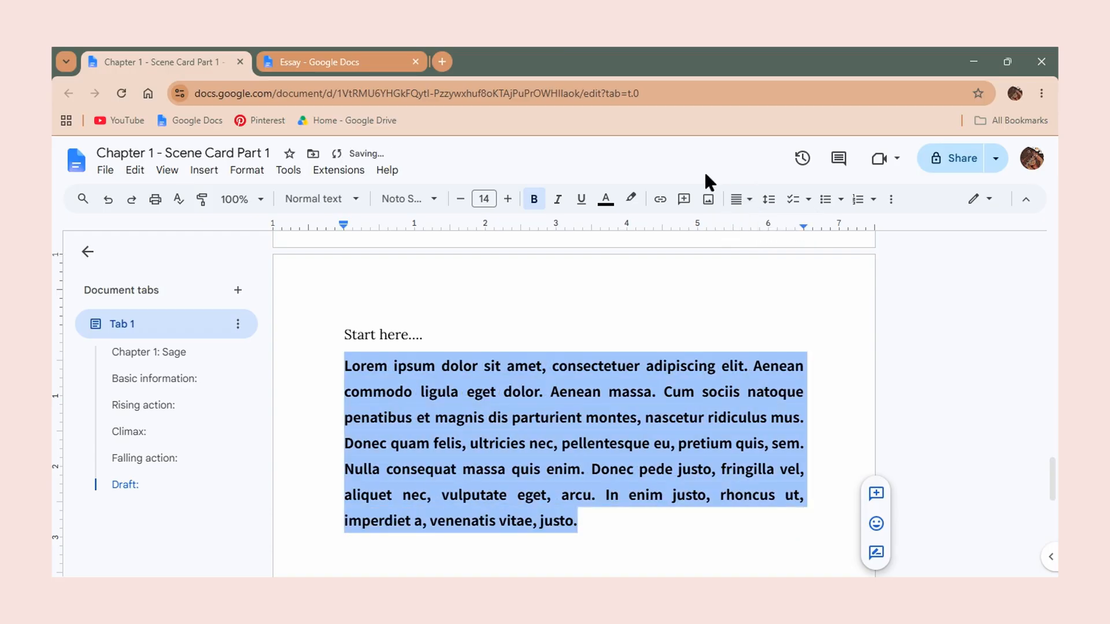
pyautogui.click(770, 203)
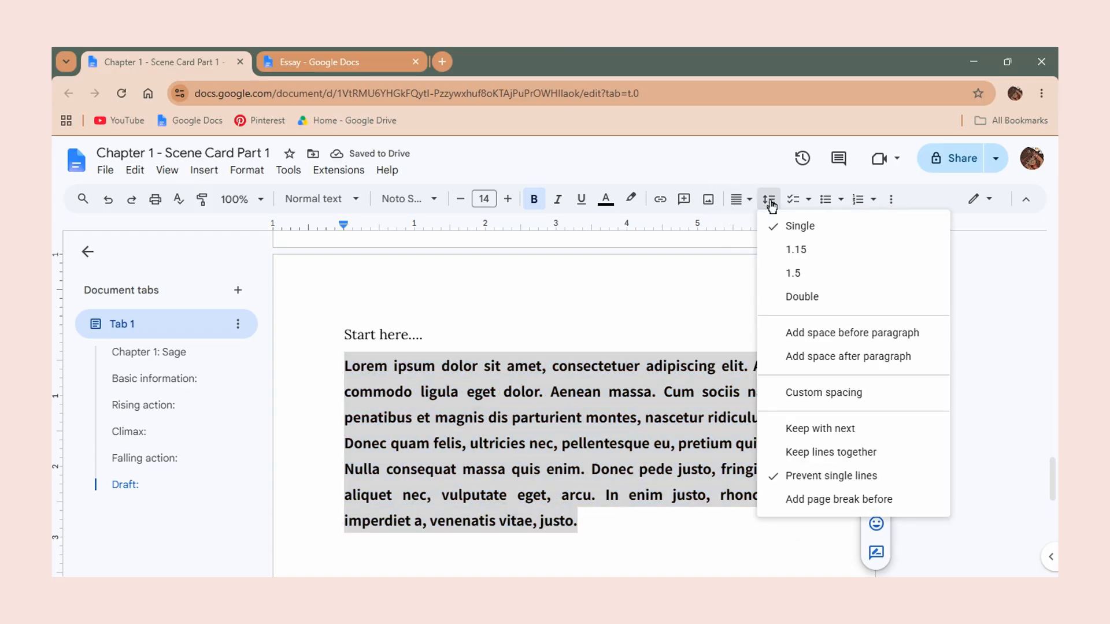
pyautogui.click(801, 272)
# - Change the pasted draft paragraph to the Lora font and remove its bold formatting
pyautogui.click(412, 201)
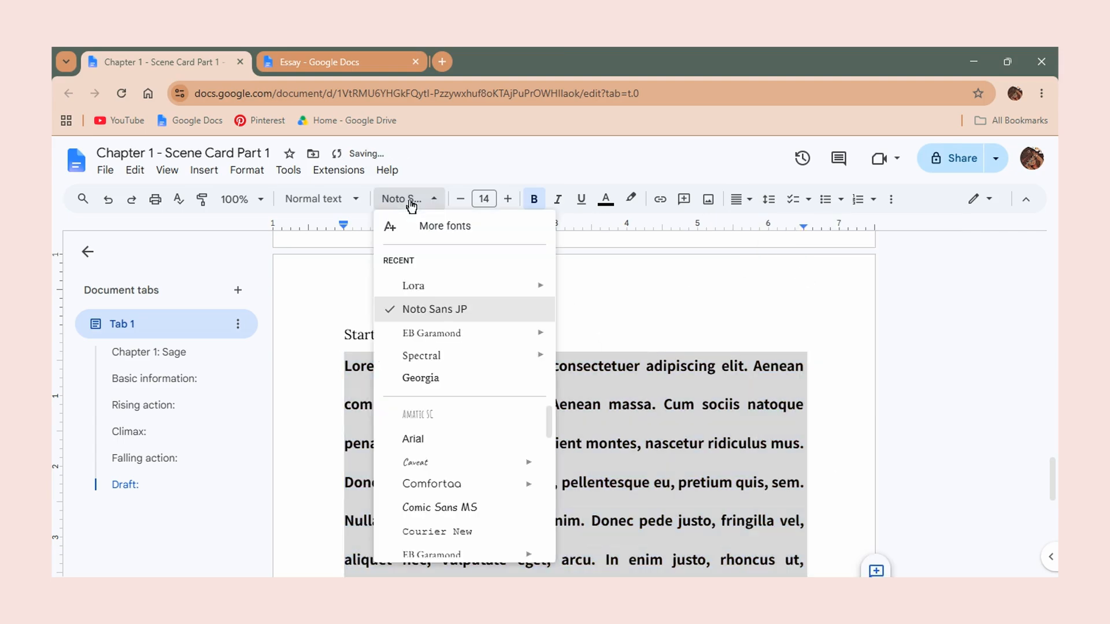
pyautogui.click(467, 289)
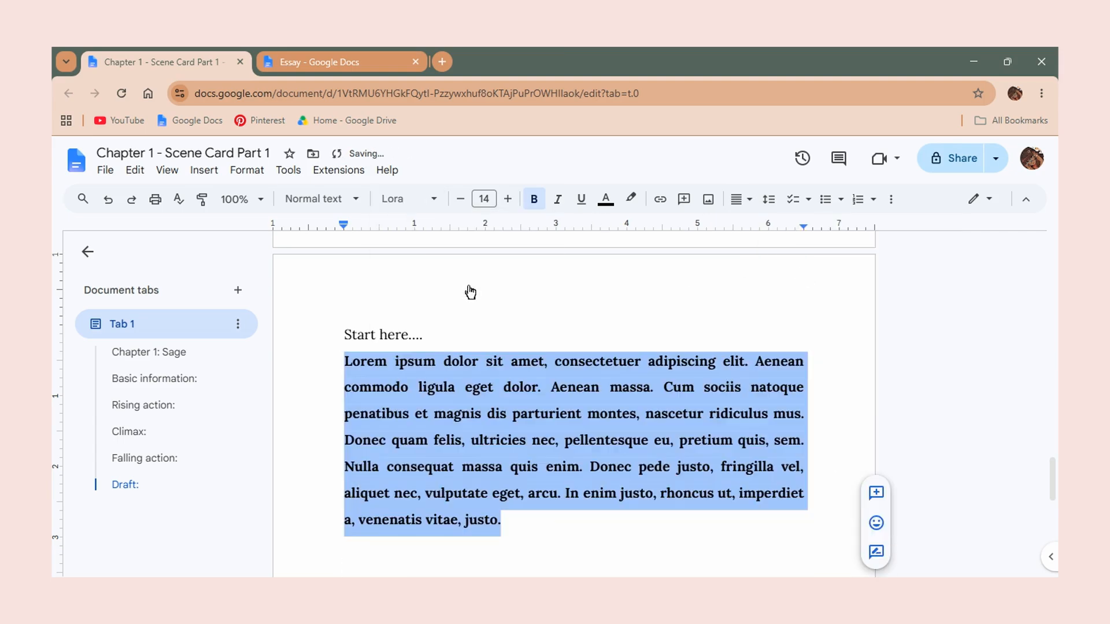
pyautogui.click(532, 203)
# - Give the draft paragraph below "Start here...." a first-line indent of about 0.25 inch
pyautogui.click(340, 334)
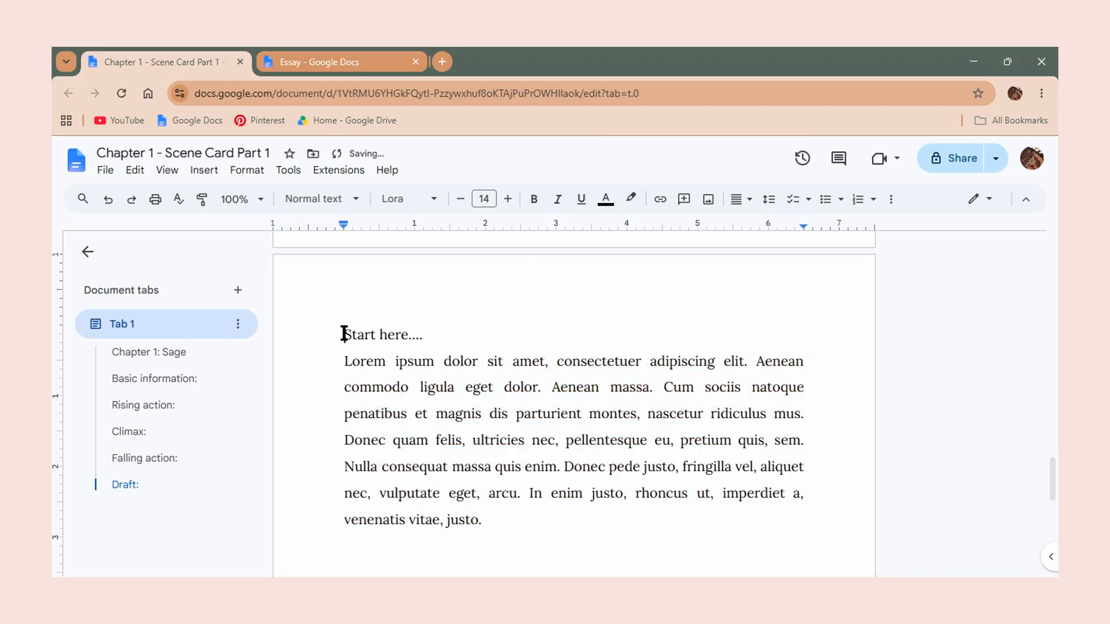
pyautogui.moveTo(340, 335); pyautogui.dragTo(340, 360)
pyautogui.click(341, 361)
pyautogui.moveTo(343, 223)
pyautogui.mouseDown()
pyautogui.moveTo(354, 223)
pyautogui.moveTo(342, 223)
pyautogui.mouseUp()
pyautogui.moveTo(342, 224)
pyautogui.mouseDown()
pyautogui.moveTo(366, 223)
pyautogui.moveTo(341, 228)
pyautogui.mouseUp()
pyautogui.press('Tab')
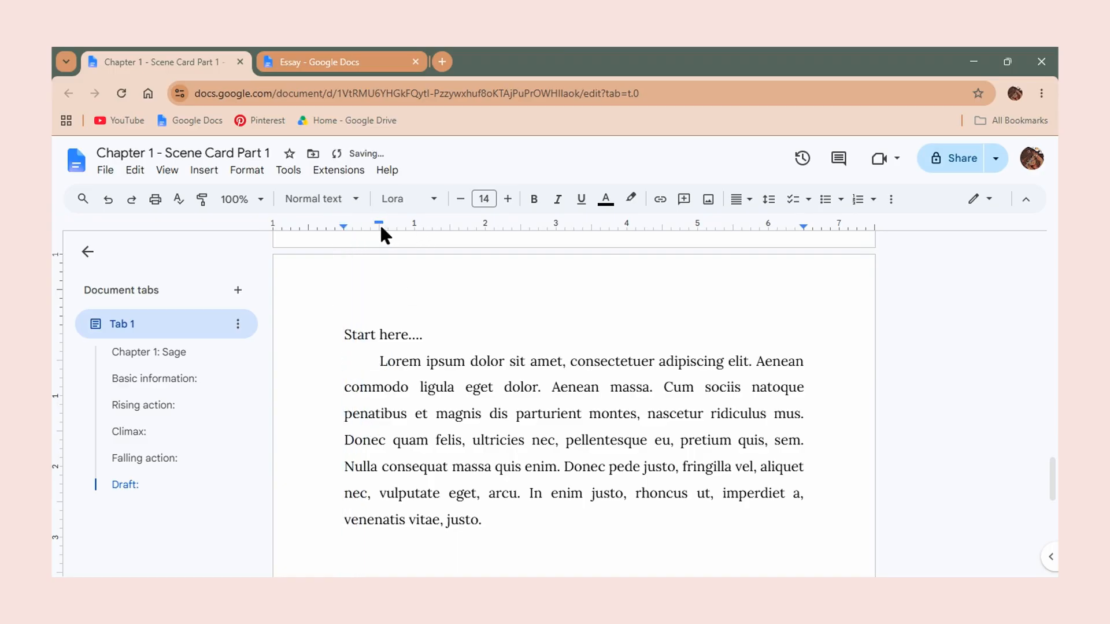
pyautogui.click(364, 225)
pyautogui.moveTo(380, 221); pyautogui.dragTo(361, 221)
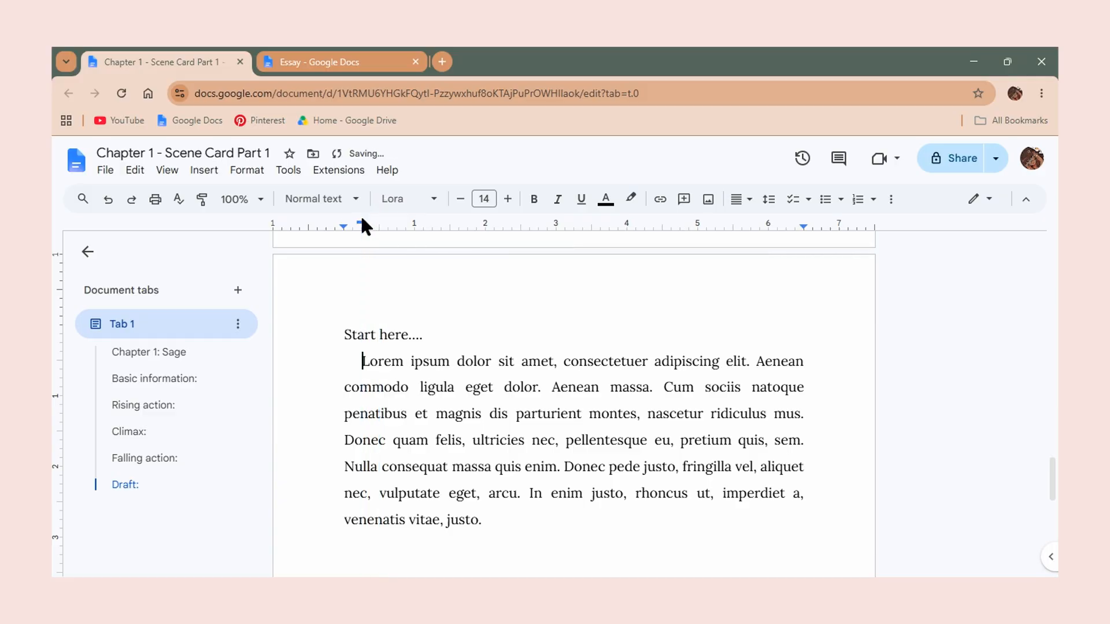
pyautogui.click(511, 521)
# - Review the finished scene card by jumping through its outline headings in order, from the chapter title to "Draft:"
pyautogui.click(179, 358)
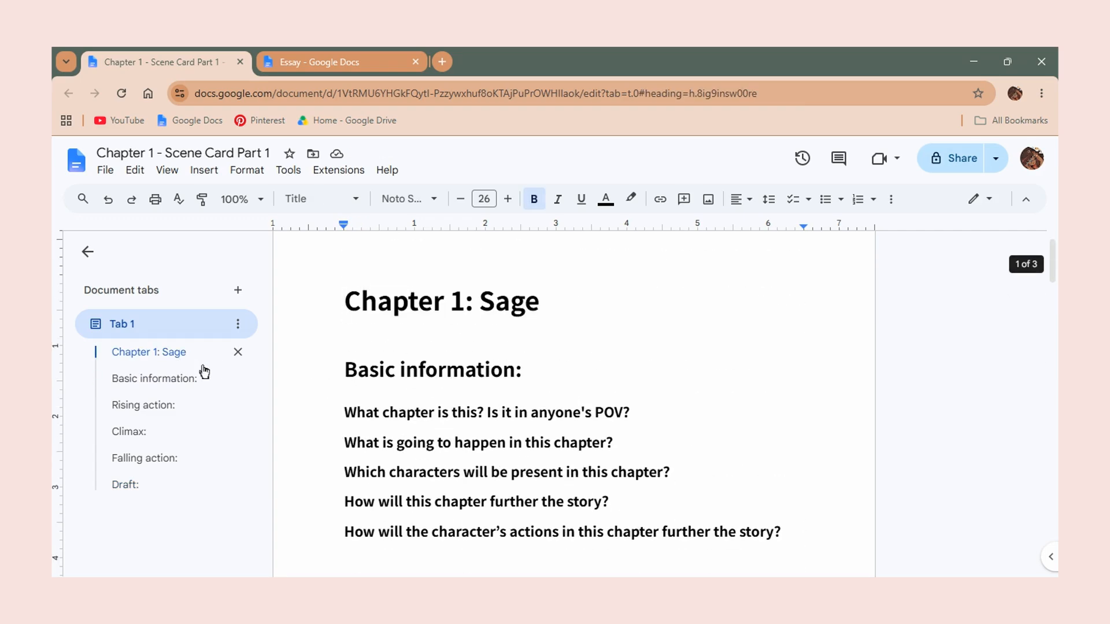
pyautogui.click(144, 381)
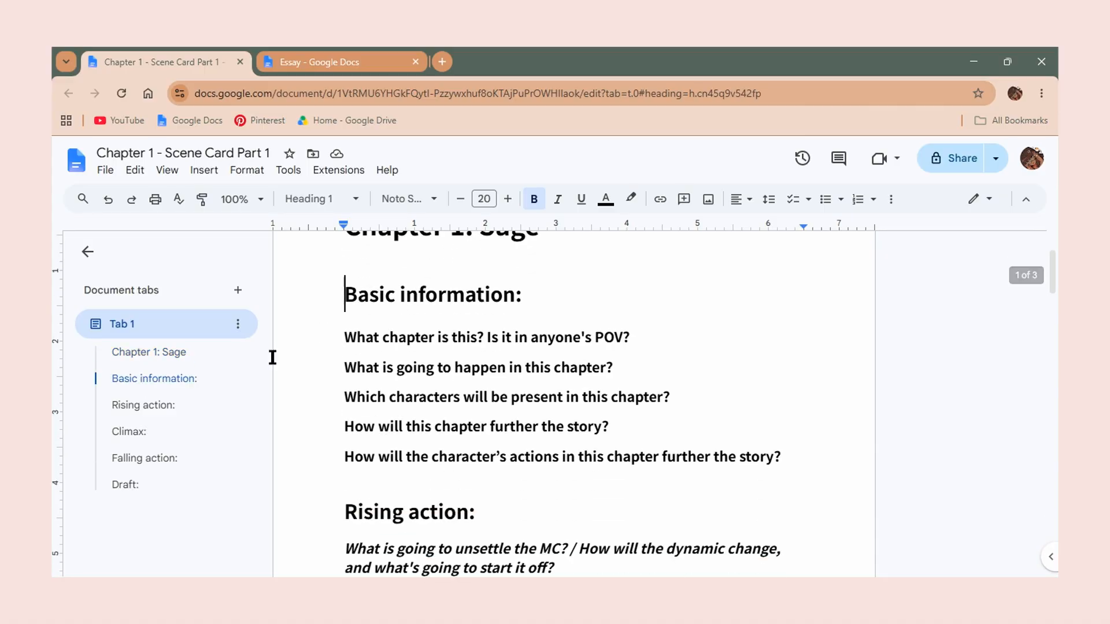
pyautogui.click(161, 407)
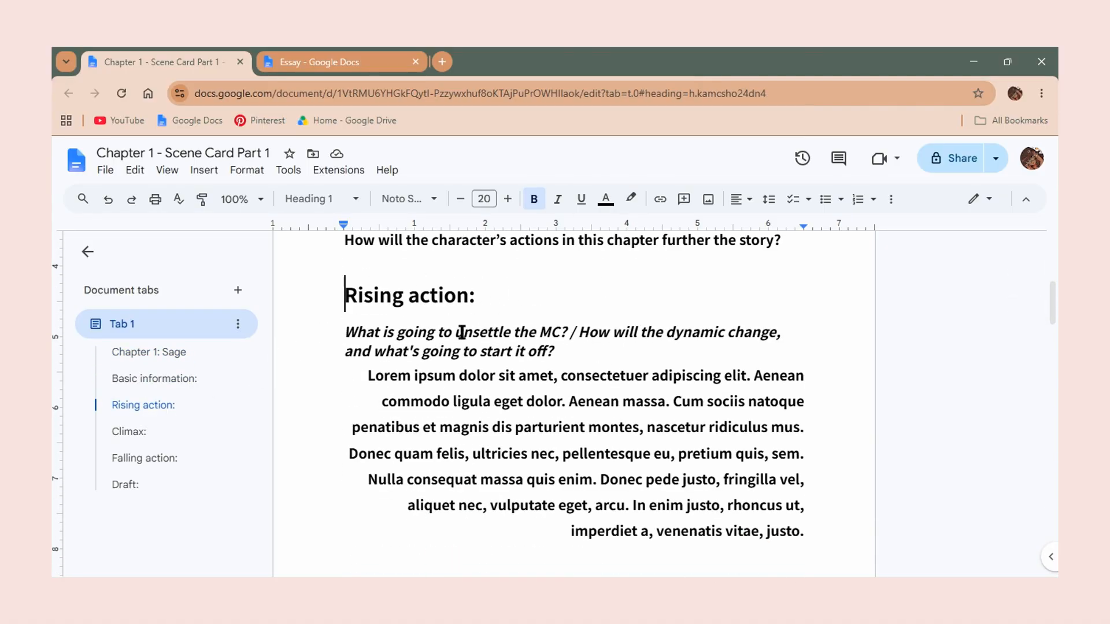
pyautogui.click(141, 435)
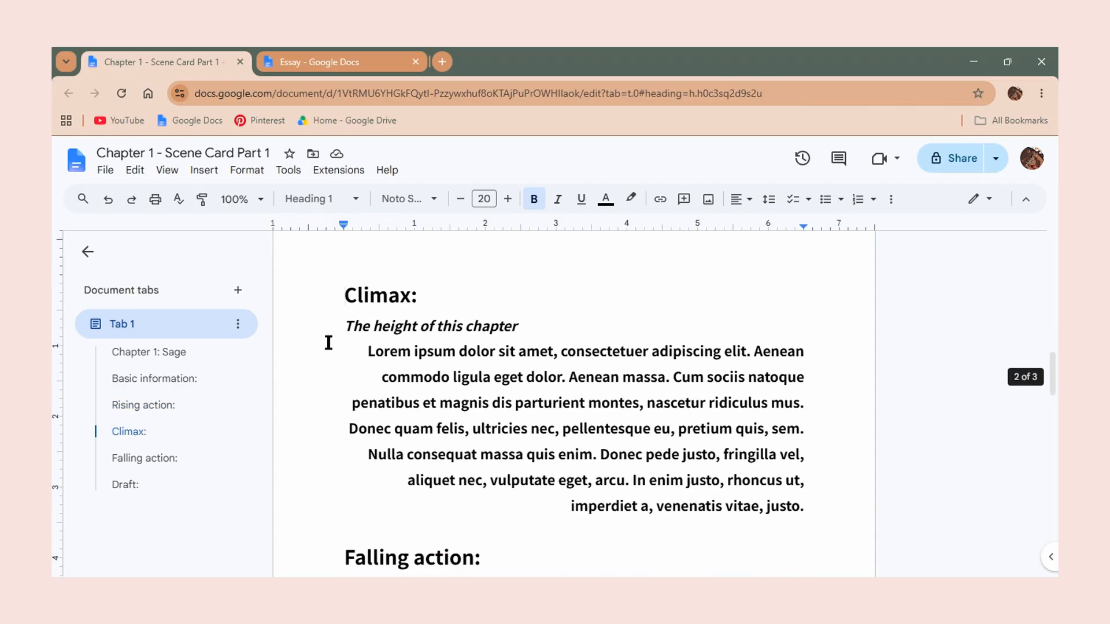
pyautogui.click(160, 458)
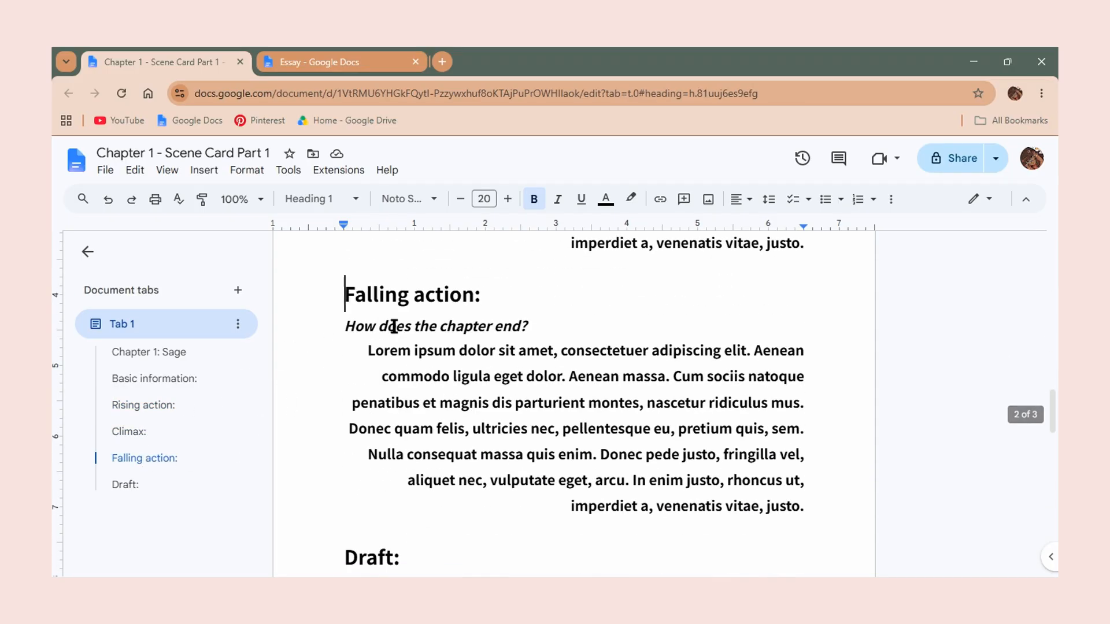
pyautogui.click(125, 487)
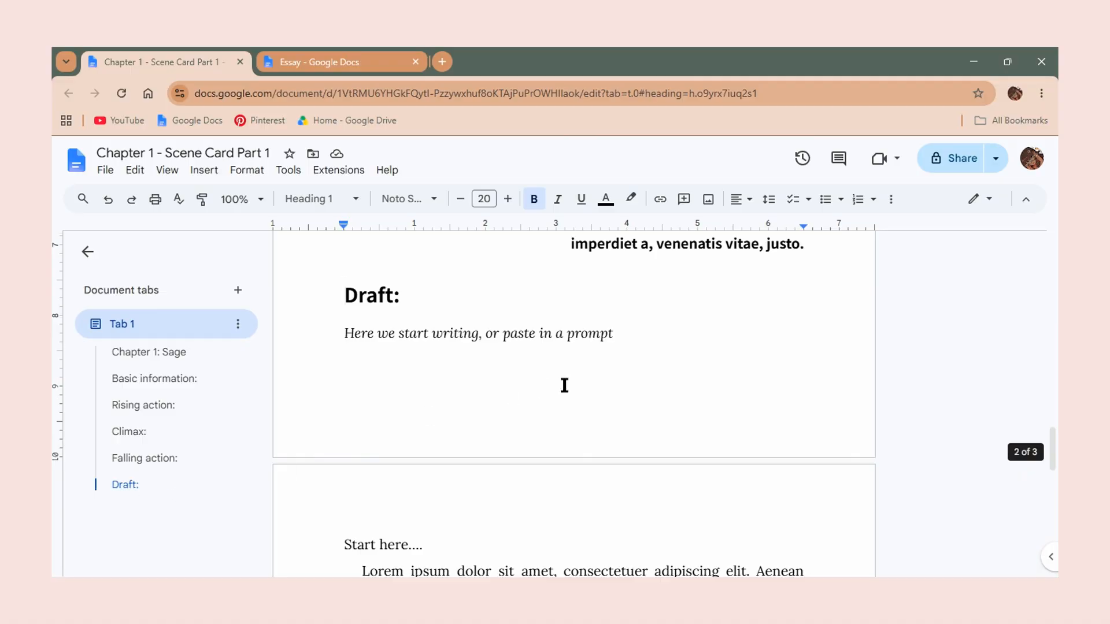